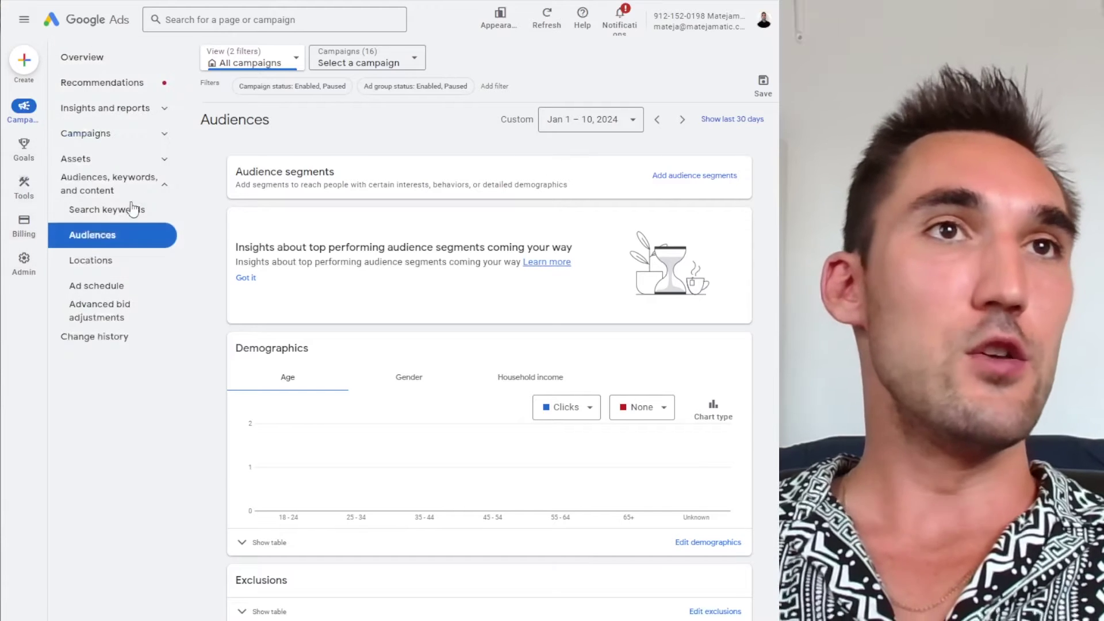
# Step: Go to the Audiences page and break the demographics chart down by household income
pyautogui.click(89, 65)
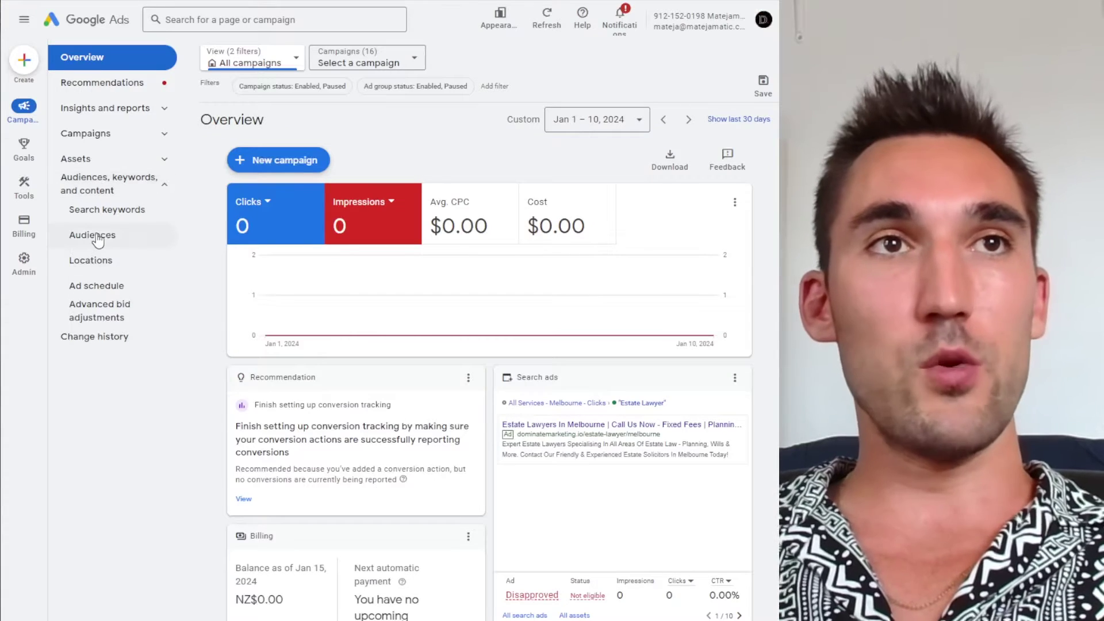
pyautogui.click(97, 237)
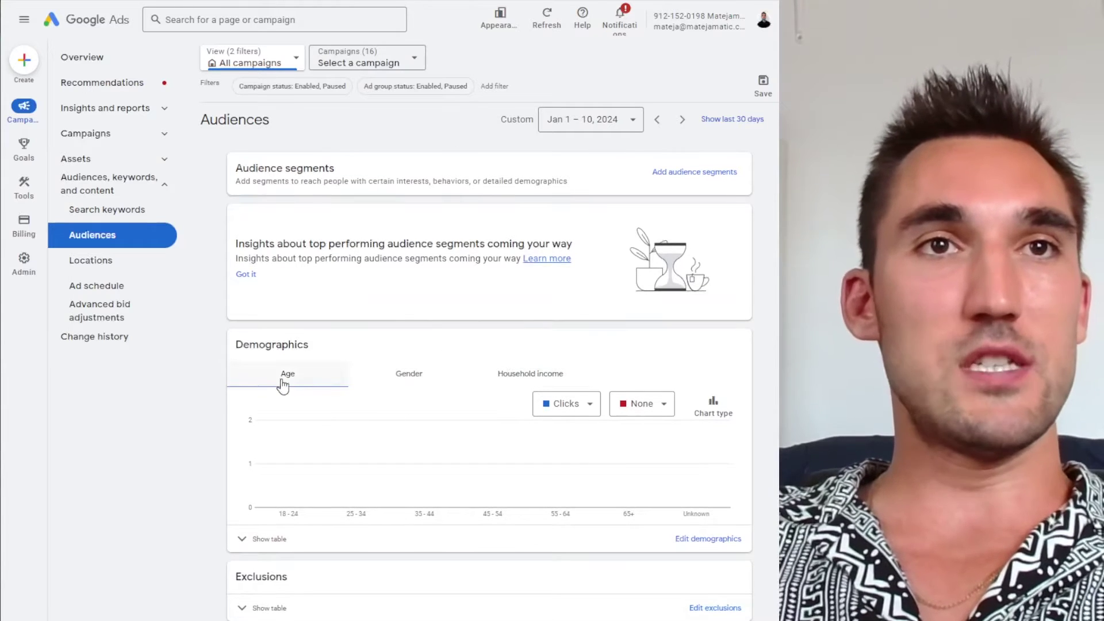
pyautogui.click(525, 381)
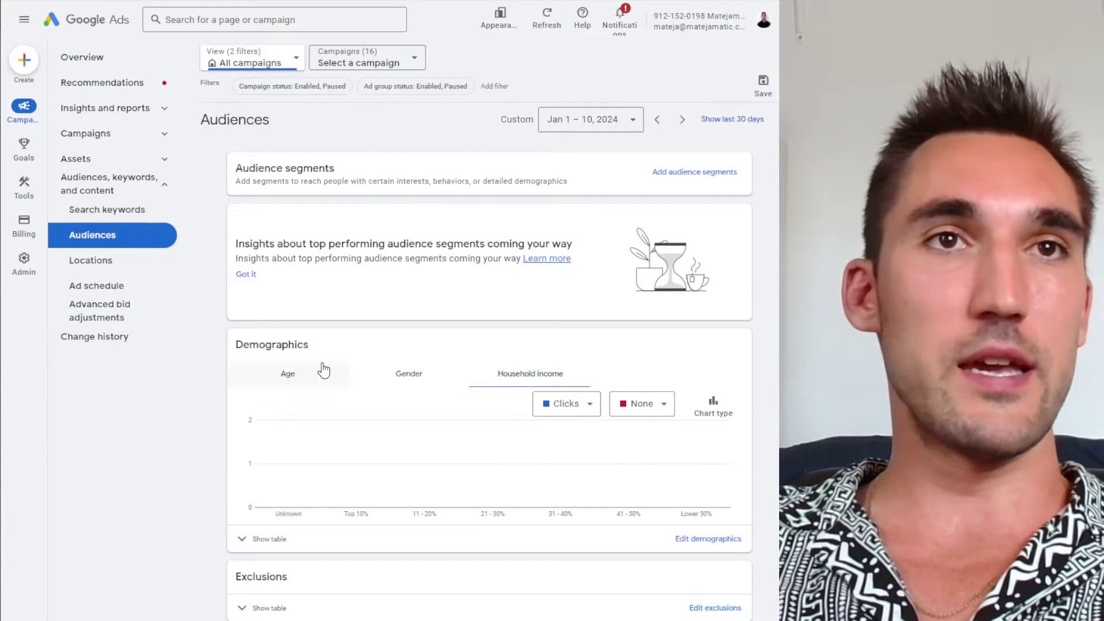
pyautogui.moveTo(249, 345); pyautogui.dragTo(378, 357)
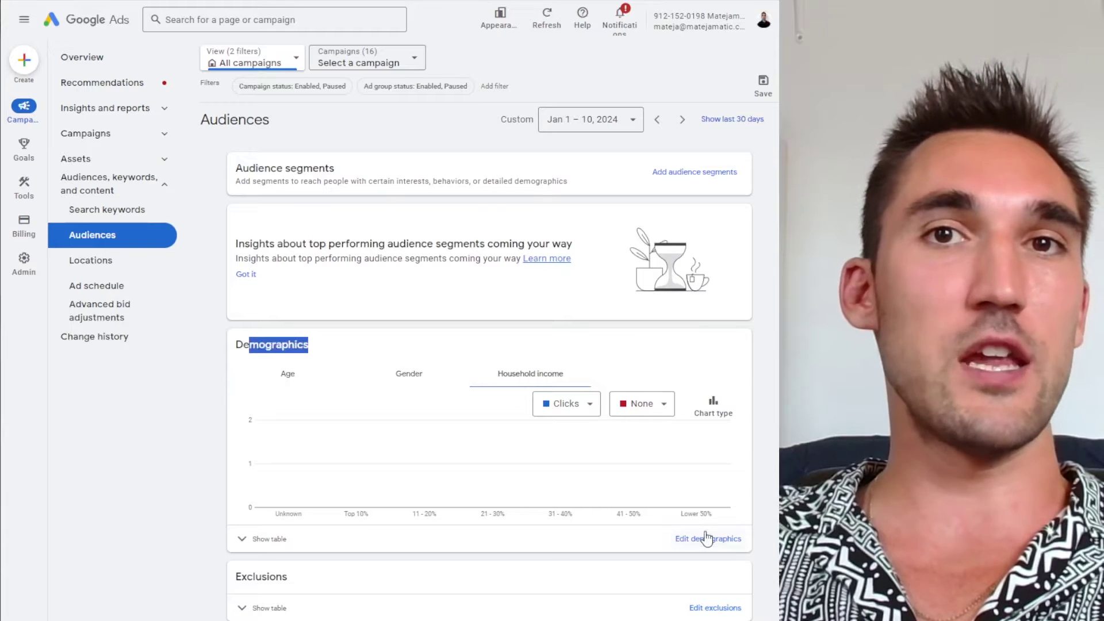
# Step: Expand the exclusions table below the chart
pyautogui.click(265, 609)
pyautogui.scroll(-2, 471, 299)
pyautogui.scroll(2, 471, 300)
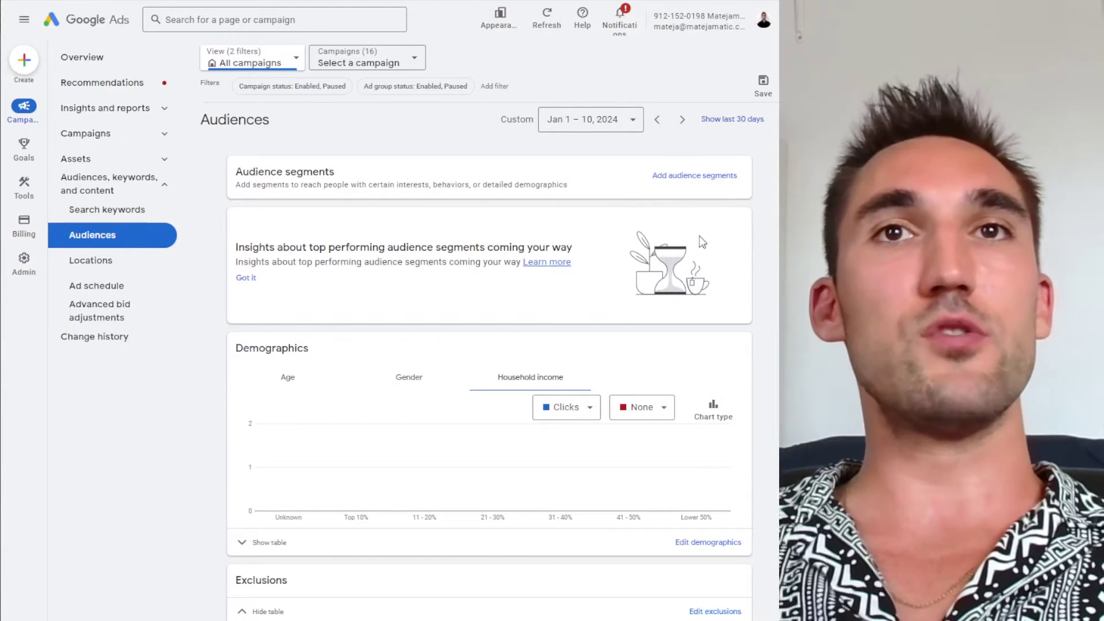
# Step: Edit audience segments at campaign level for All Services - Melbourne - Clicks
pyautogui.click(694, 177)
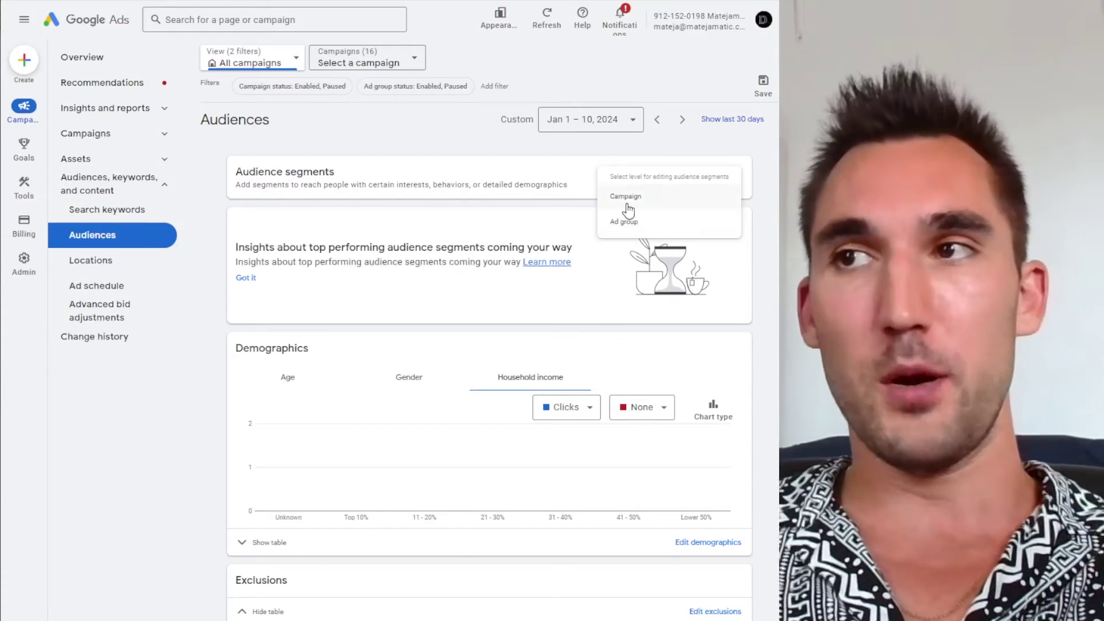
pyautogui.click(629, 203)
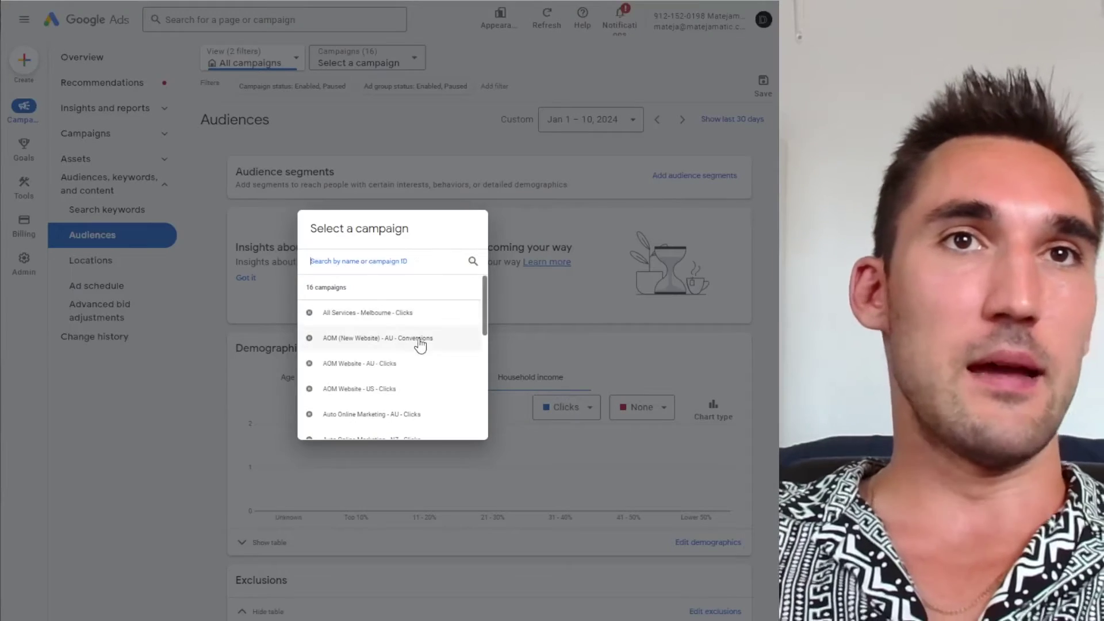
pyautogui.click(434, 324)
pyautogui.click(695, 176)
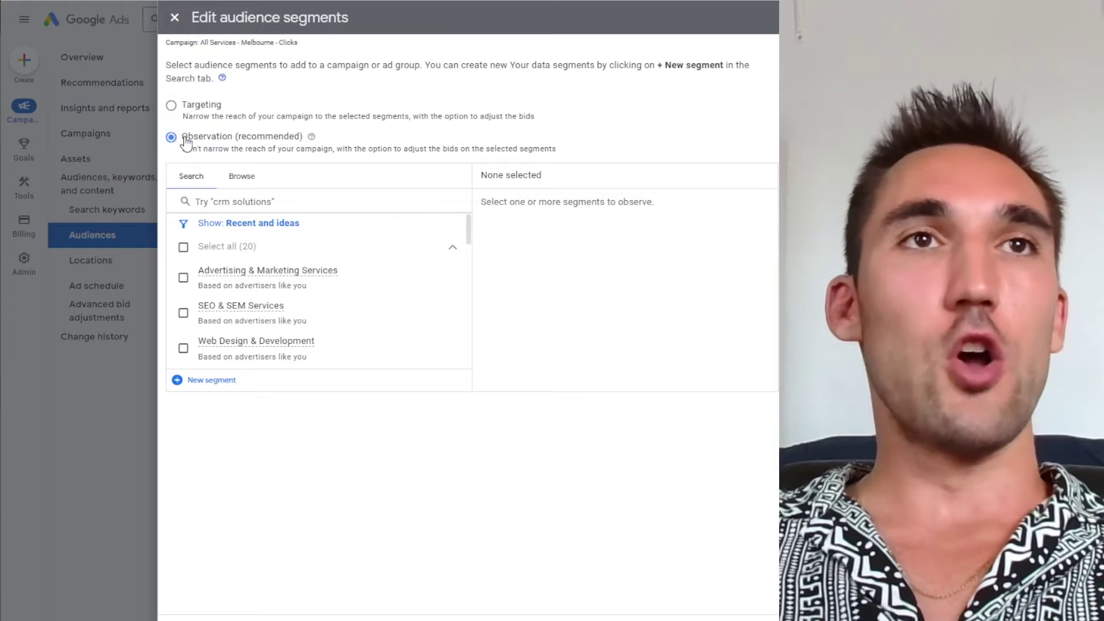
pyautogui.moveTo(335, 143); pyautogui.dragTo(182, 140)
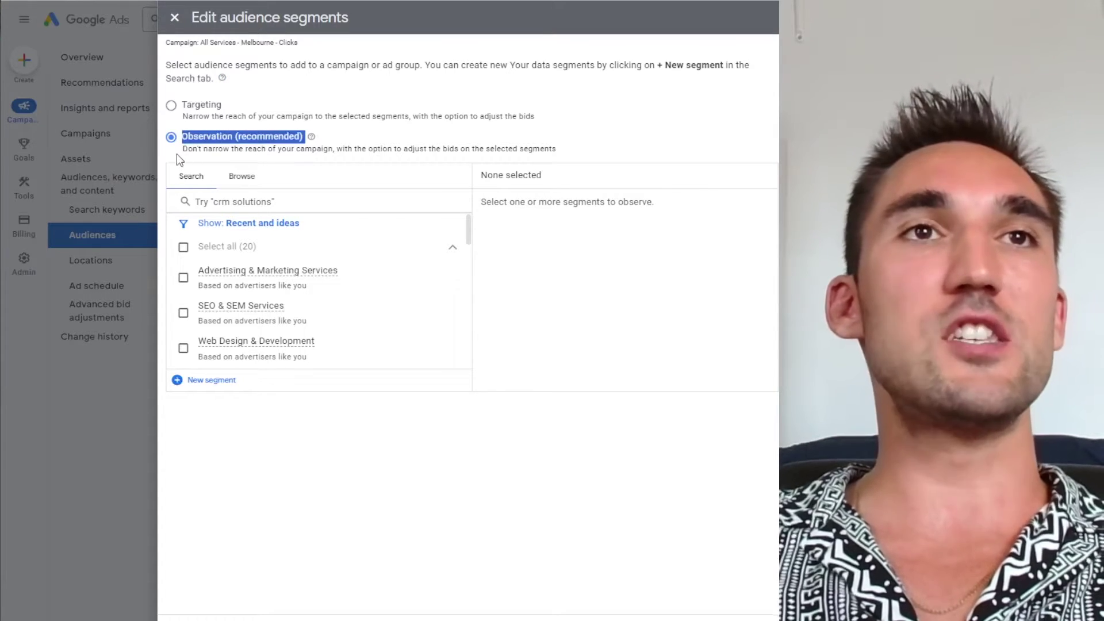
pyautogui.click(274, 151)
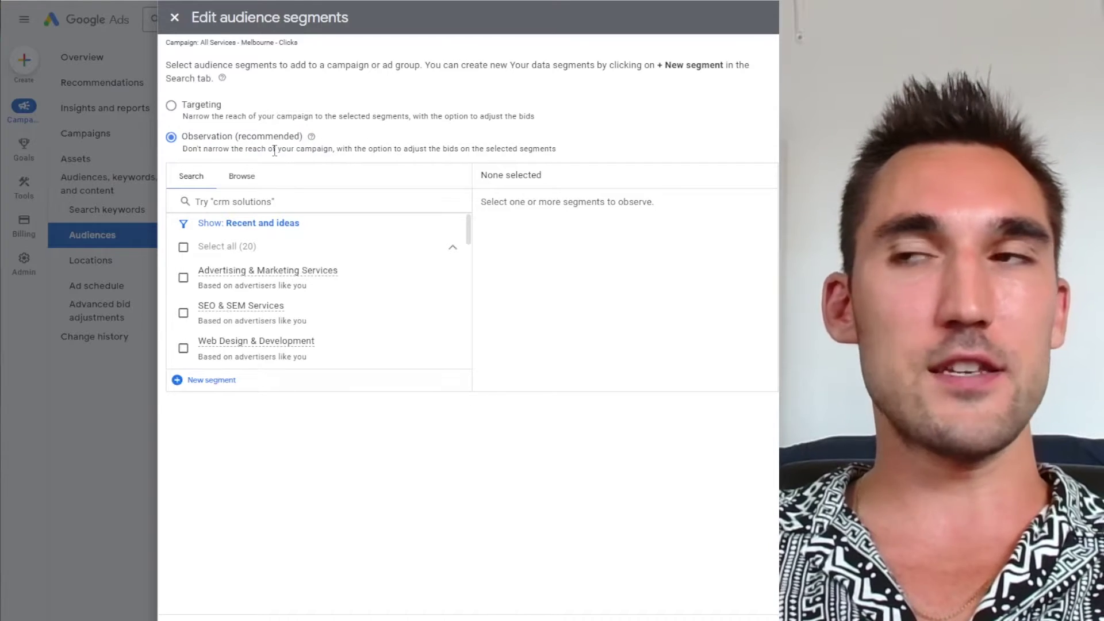
pyautogui.moveTo(275, 151); pyautogui.dragTo(388, 151)
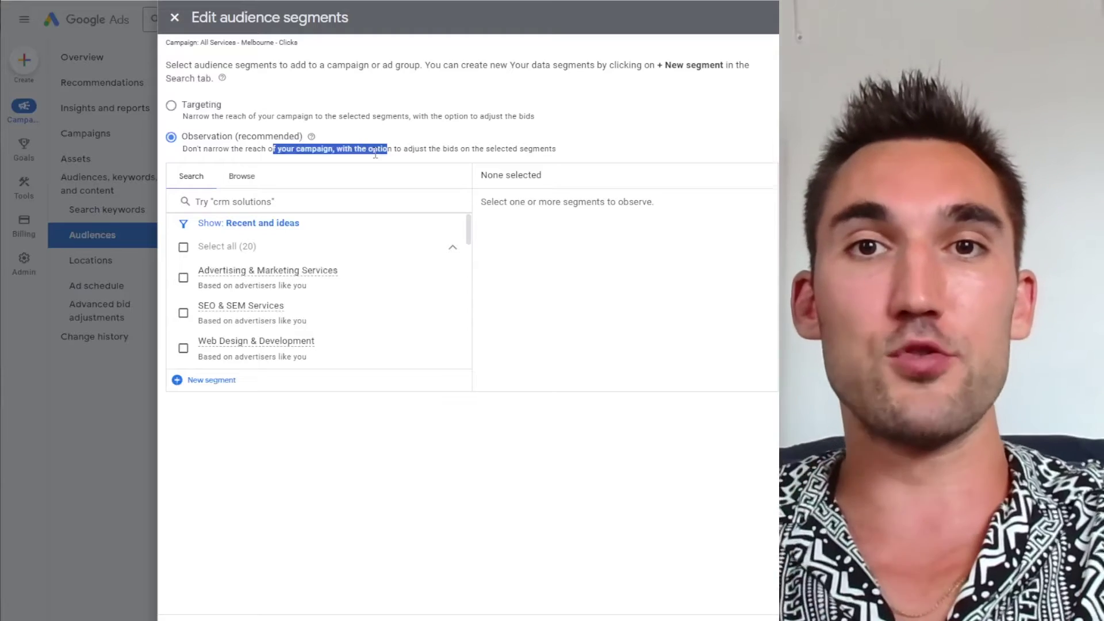
pyautogui.click(196, 113)
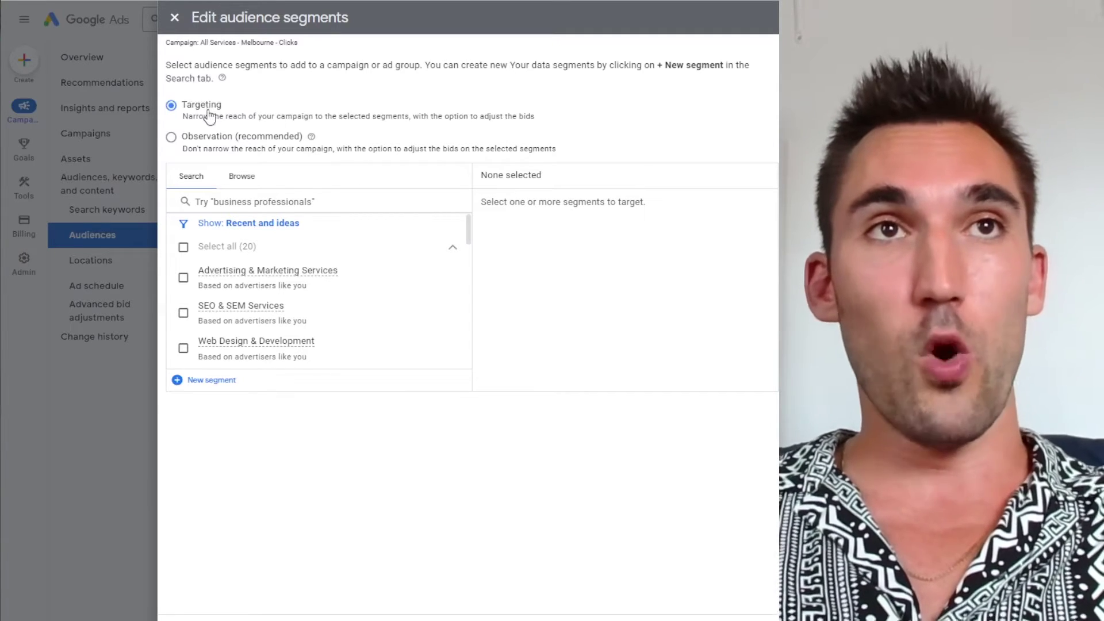
pyautogui.click(170, 139)
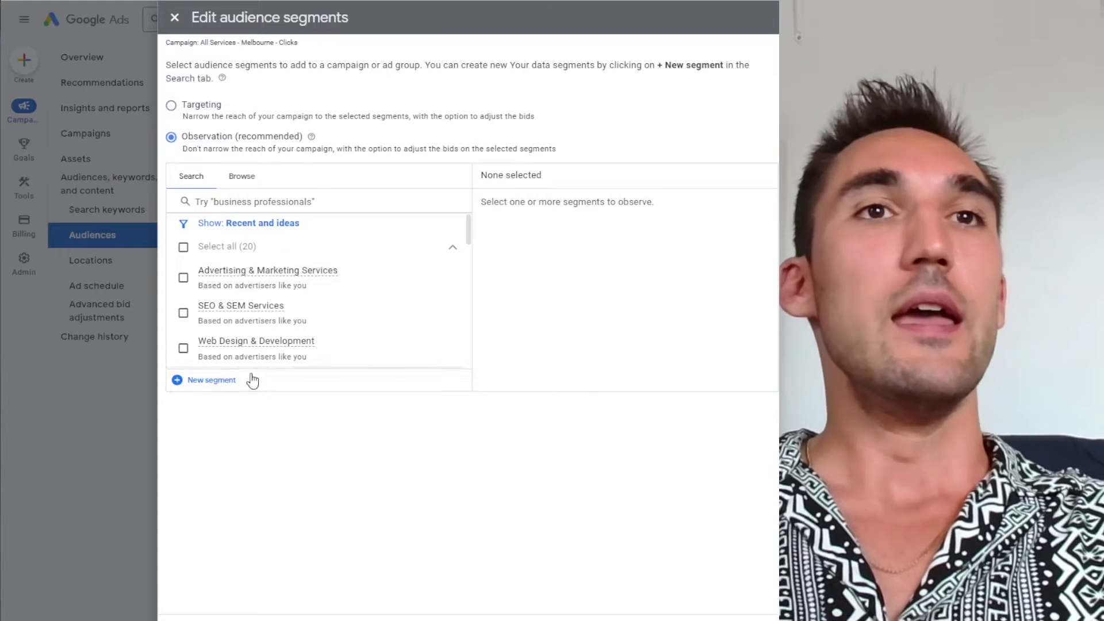
# Step: Browse by category and review the website visitors segments under business interactions
pyautogui.scroll(-3, 291, 300)
pyautogui.scroll(-10, 325, 299)
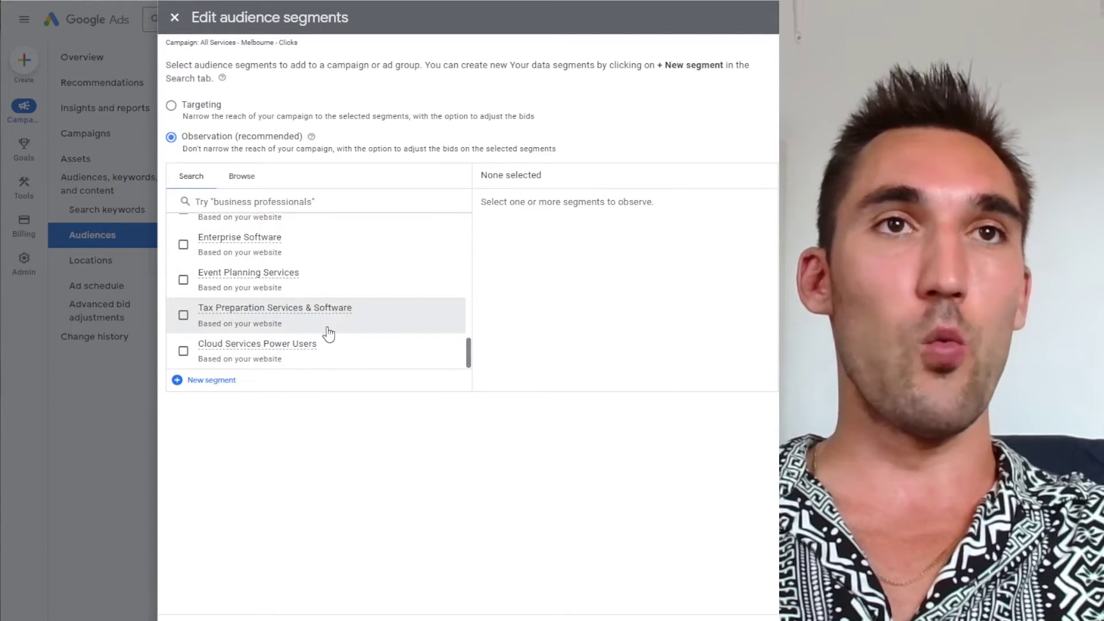
pyautogui.scroll(13, 310, 345)
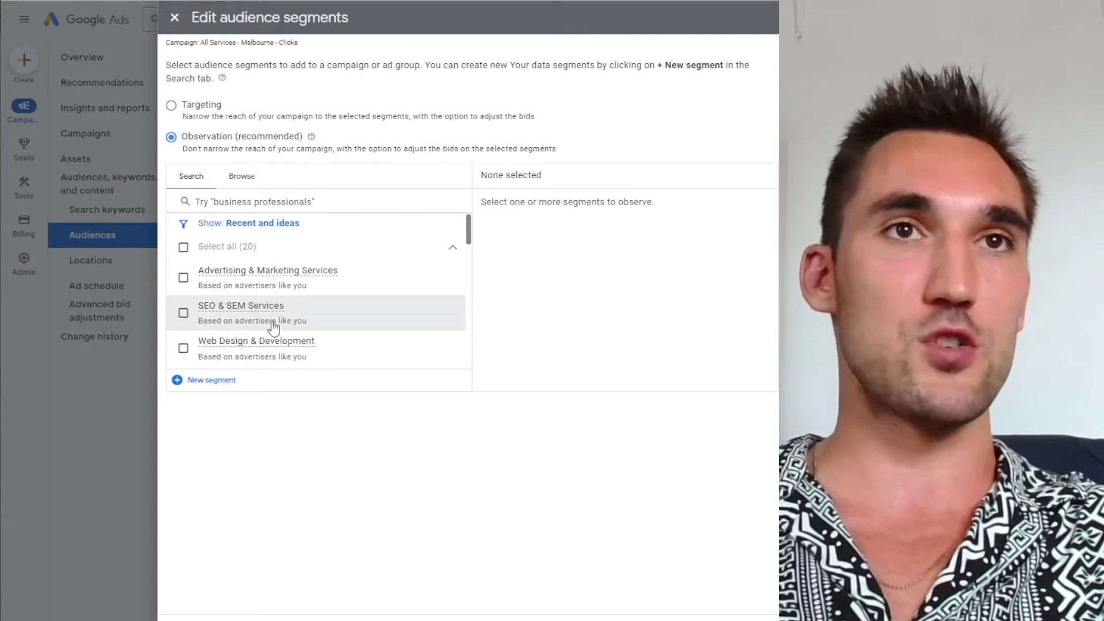
pyautogui.click(242, 179)
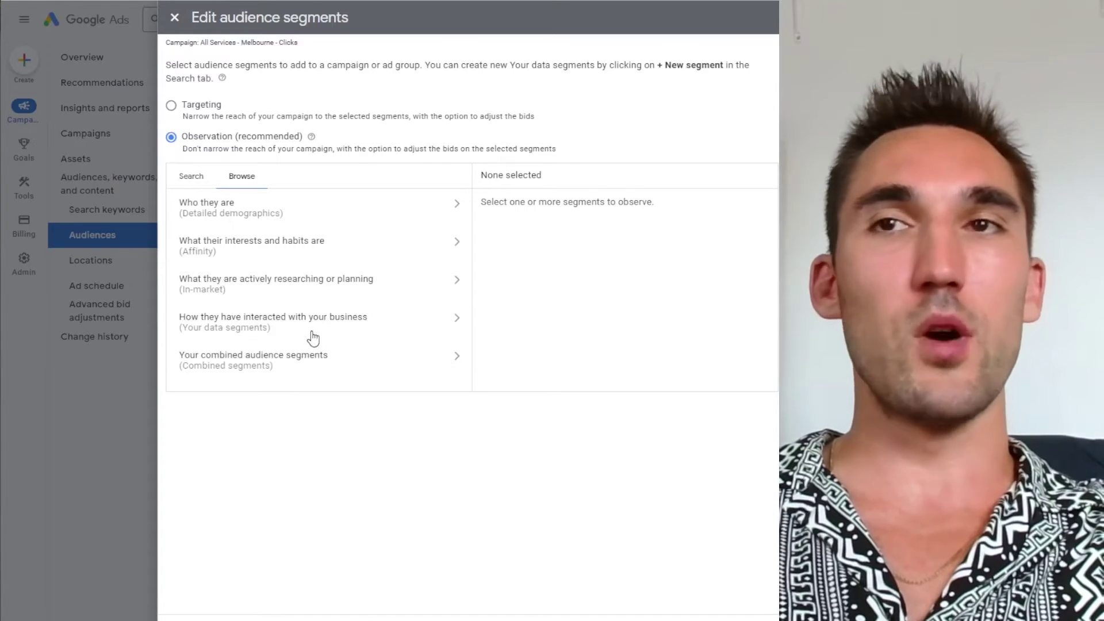
pyautogui.click(309, 337)
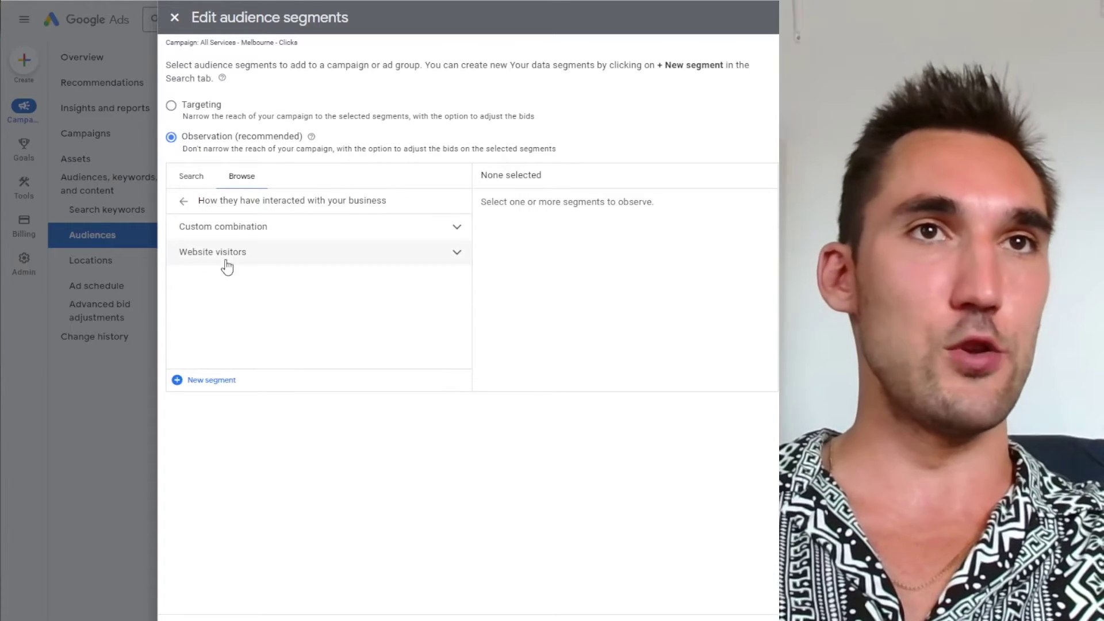
pyautogui.click(224, 253)
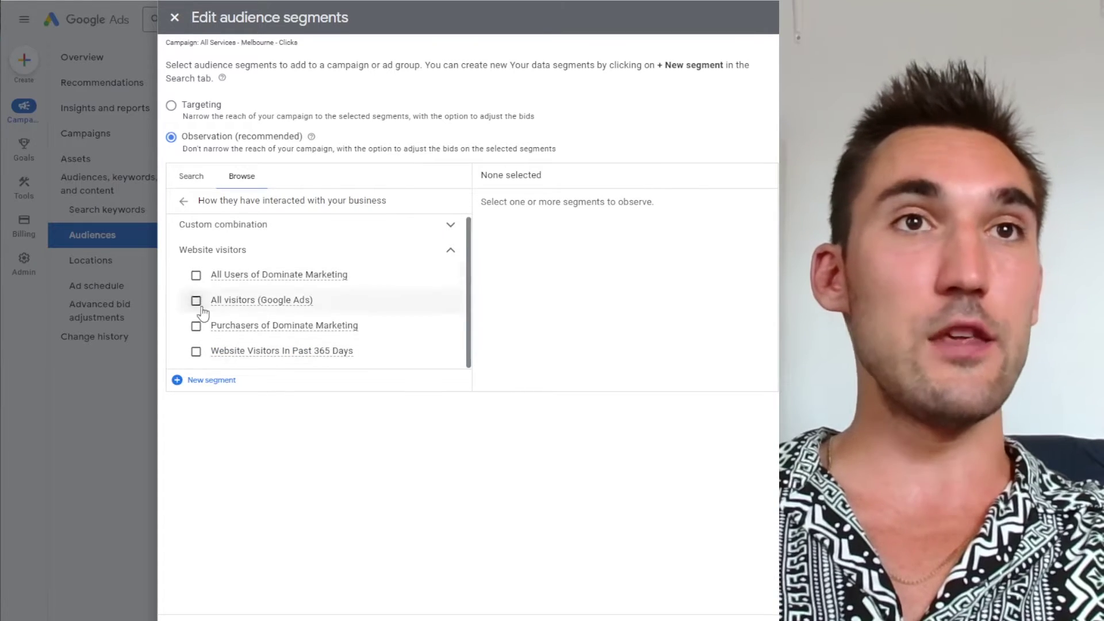
pyautogui.click(183, 201)
# Step: Review the combined audience segments category, then return to the top-level categories
pyautogui.scroll(-1, 224, 334)
pyautogui.click(225, 356)
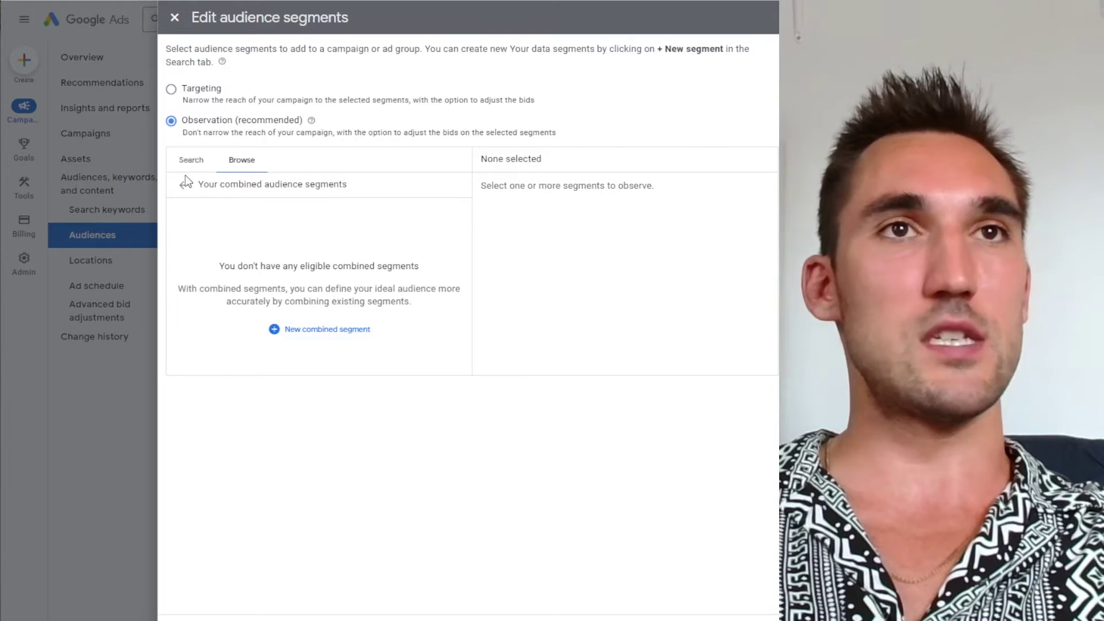
pyautogui.click(183, 187)
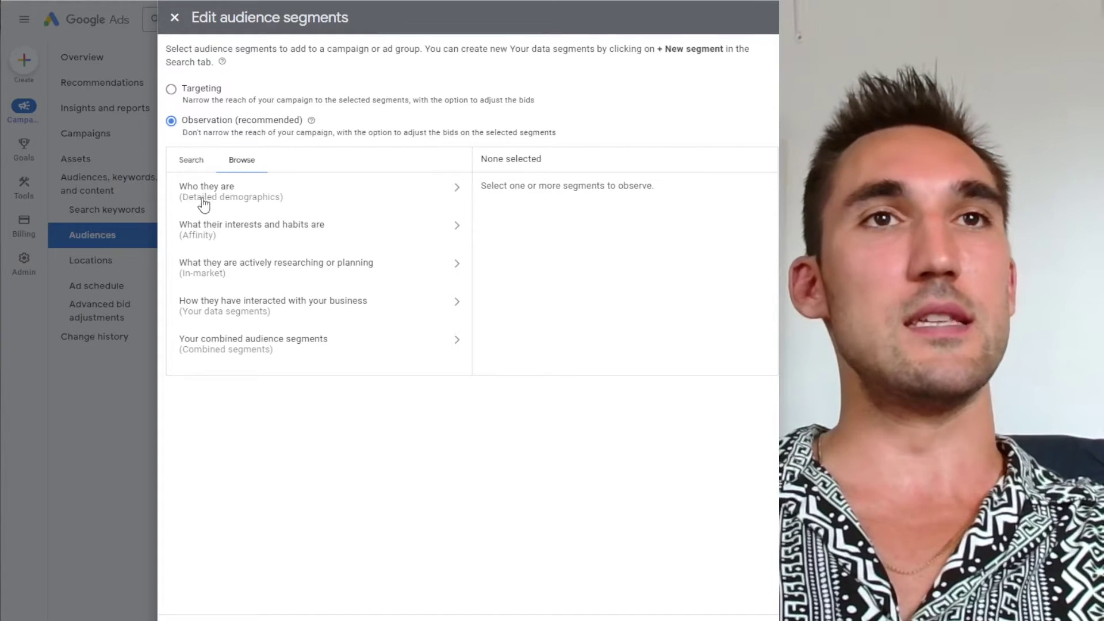
# Step: In Detailed demographics, select and then deselect Homeowners under Homeownership Status
pyautogui.click(219, 192)
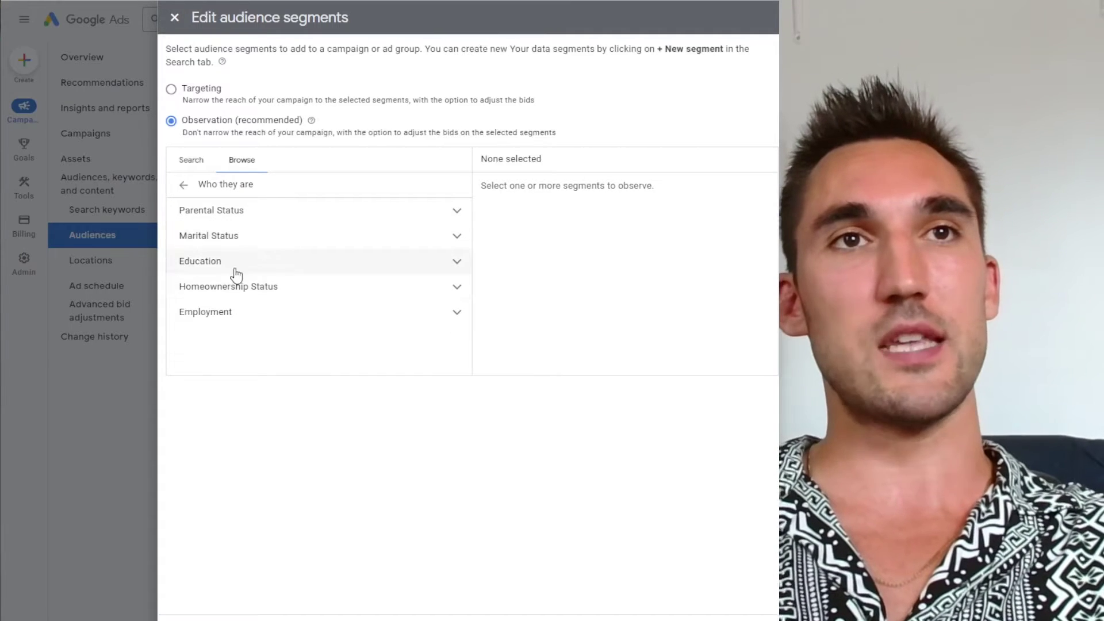
pyautogui.click(279, 319)
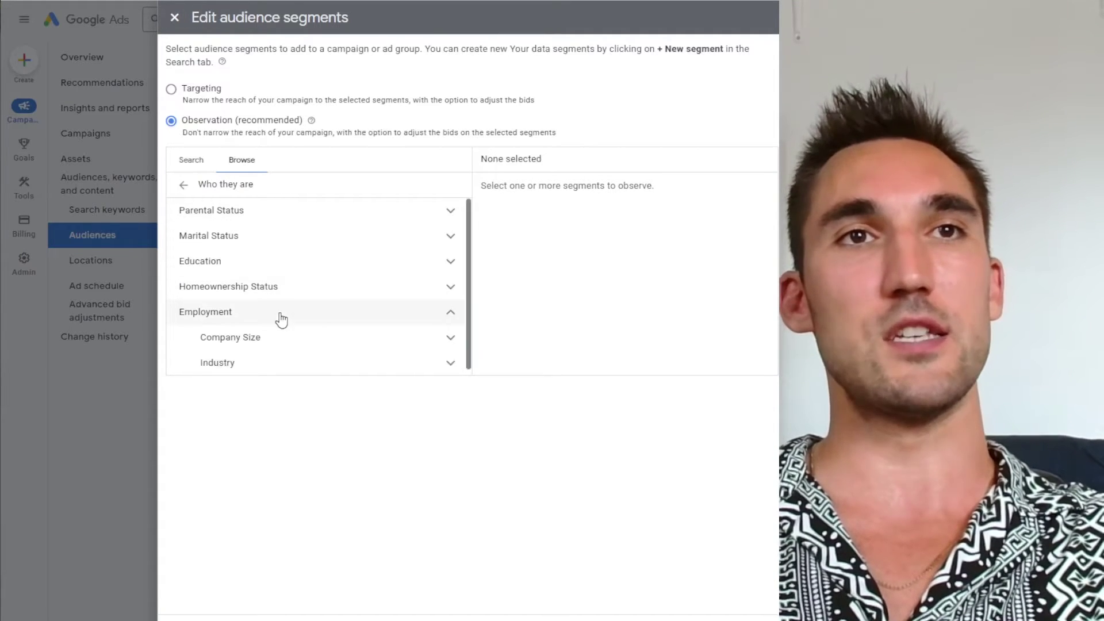
pyautogui.click(259, 287)
pyautogui.scroll(-1, 242, 293)
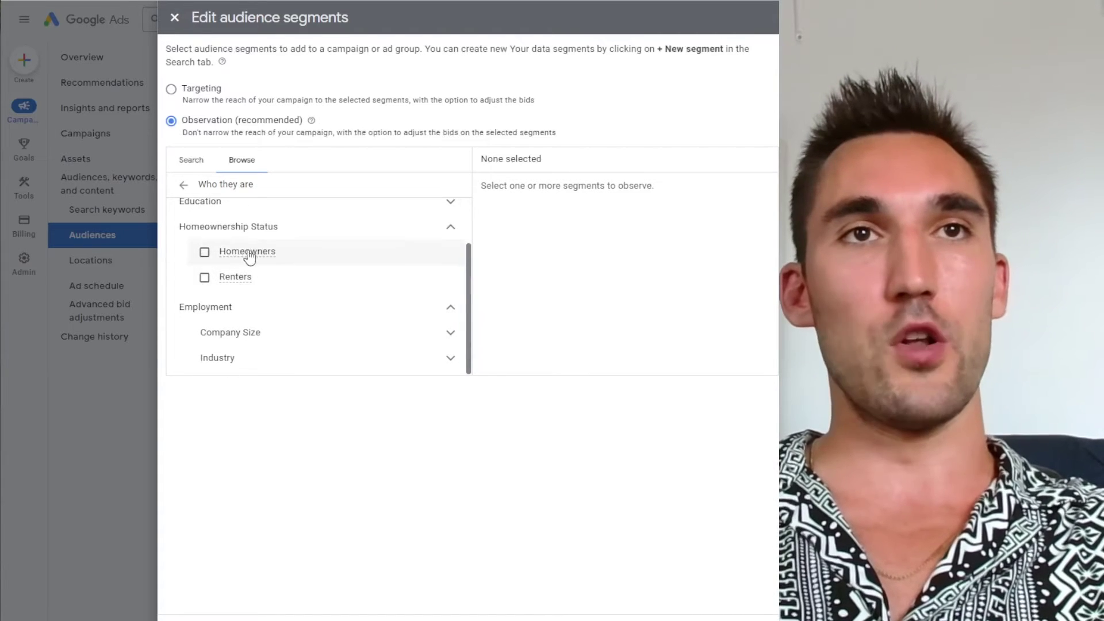
pyautogui.click(204, 253)
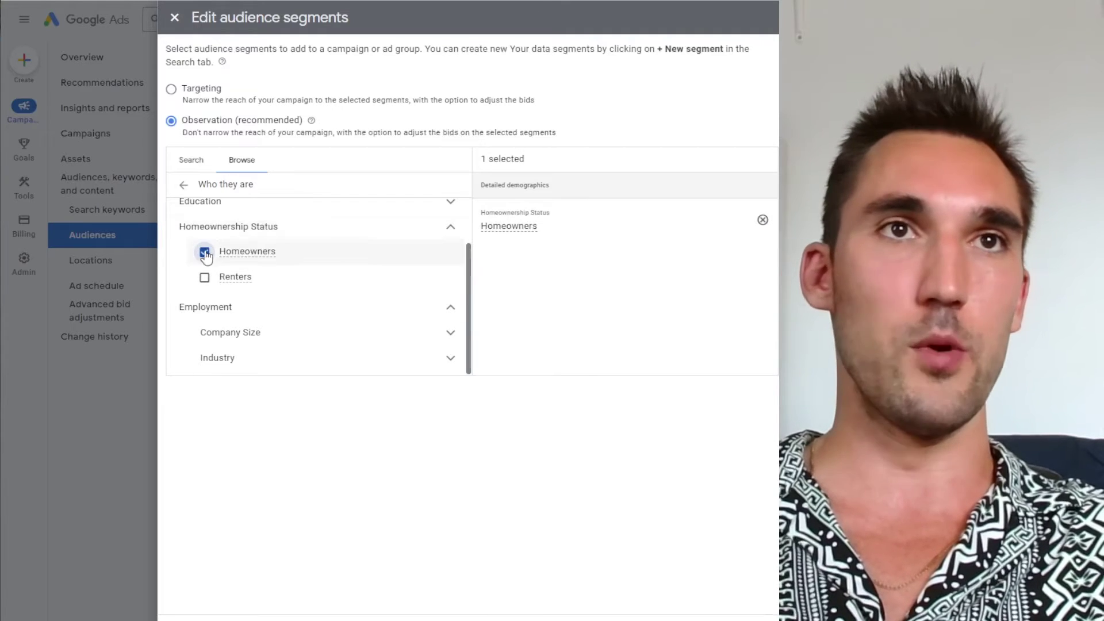
pyautogui.click(204, 251)
# Step: Review the Education and Marital Status options, then return to the top-level categories
pyautogui.scroll(1, 204, 253)
pyautogui.click(242, 262)
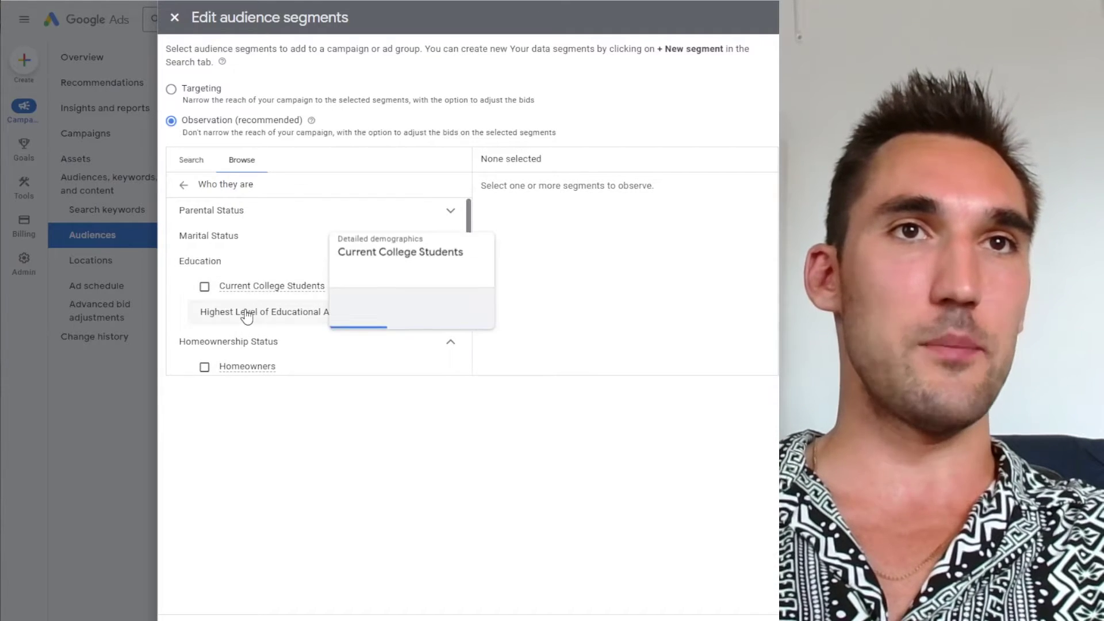
pyautogui.click(356, 338)
pyautogui.scroll(-3, 339, 317)
pyautogui.scroll(3, 316, 303)
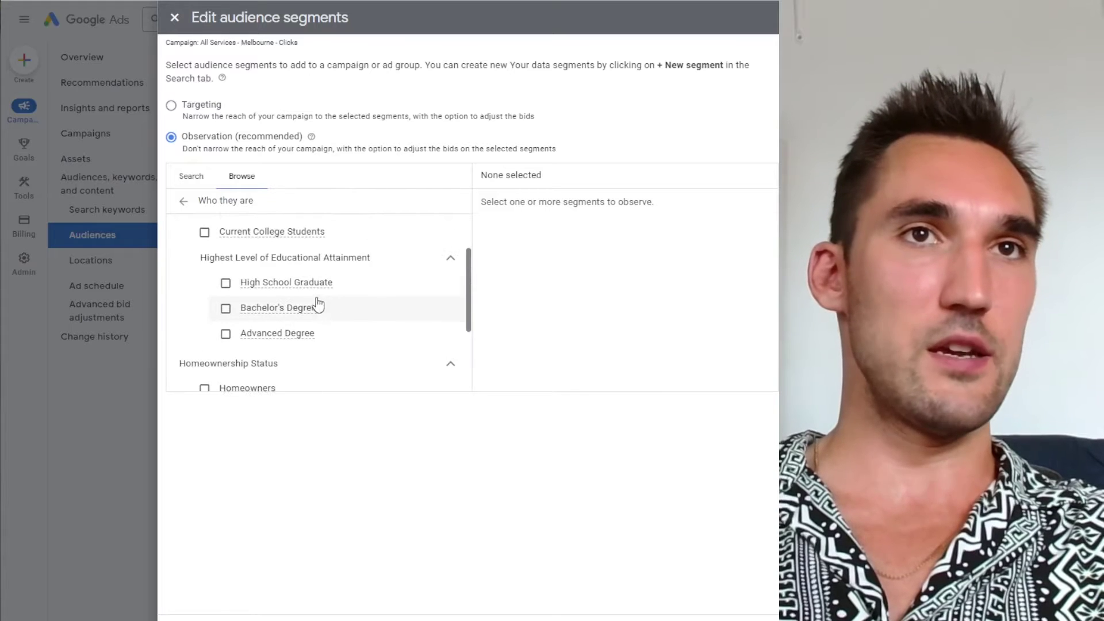
pyautogui.click(304, 252)
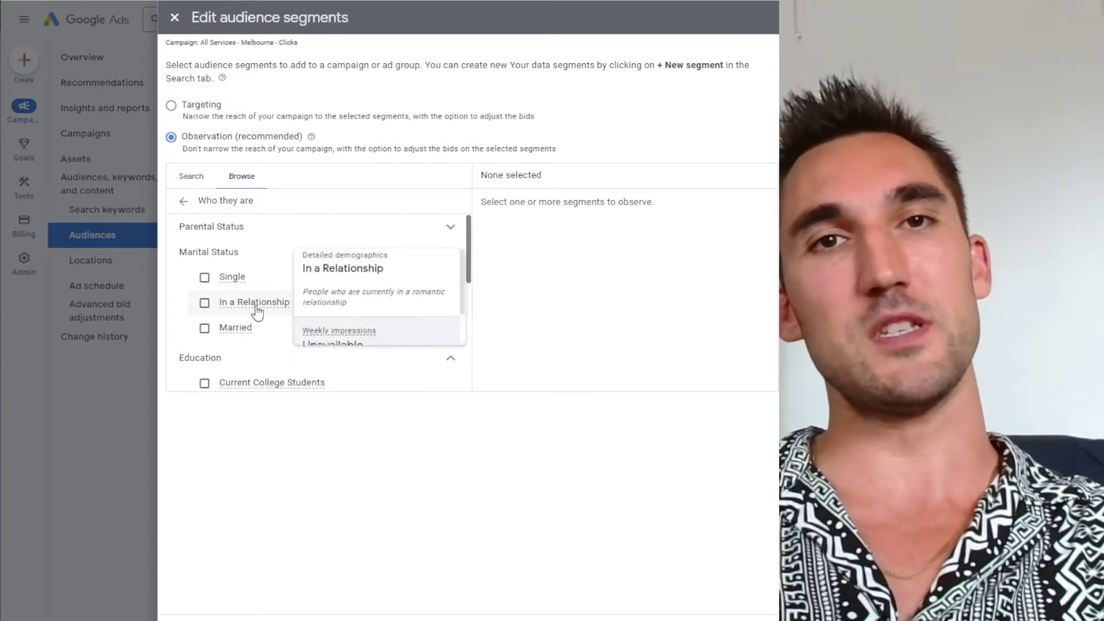
pyautogui.click(184, 201)
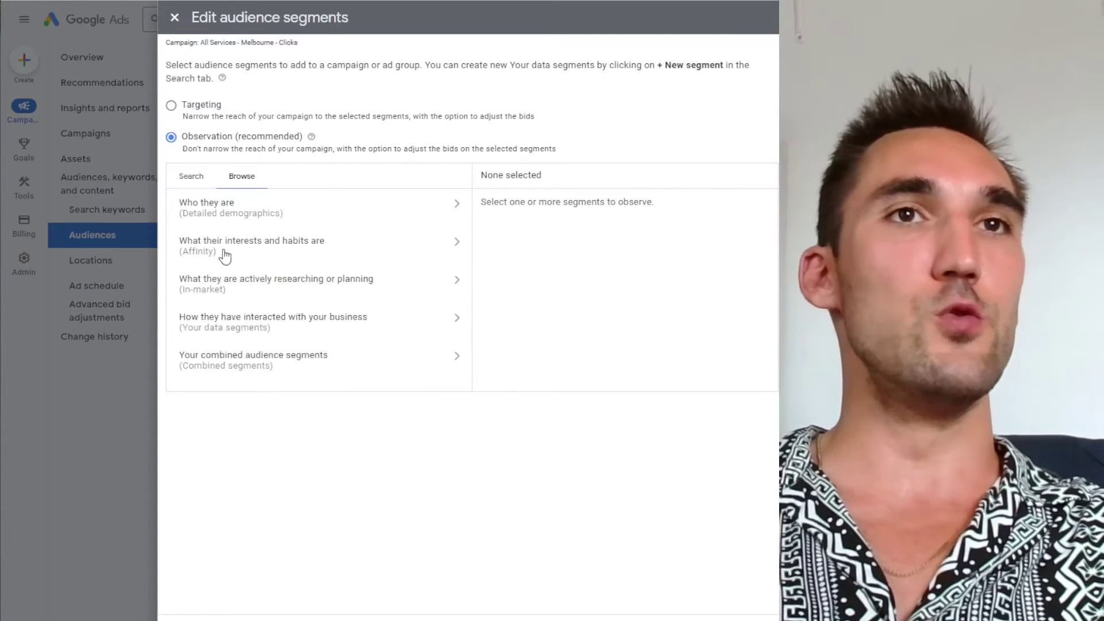
pyautogui.click(217, 258)
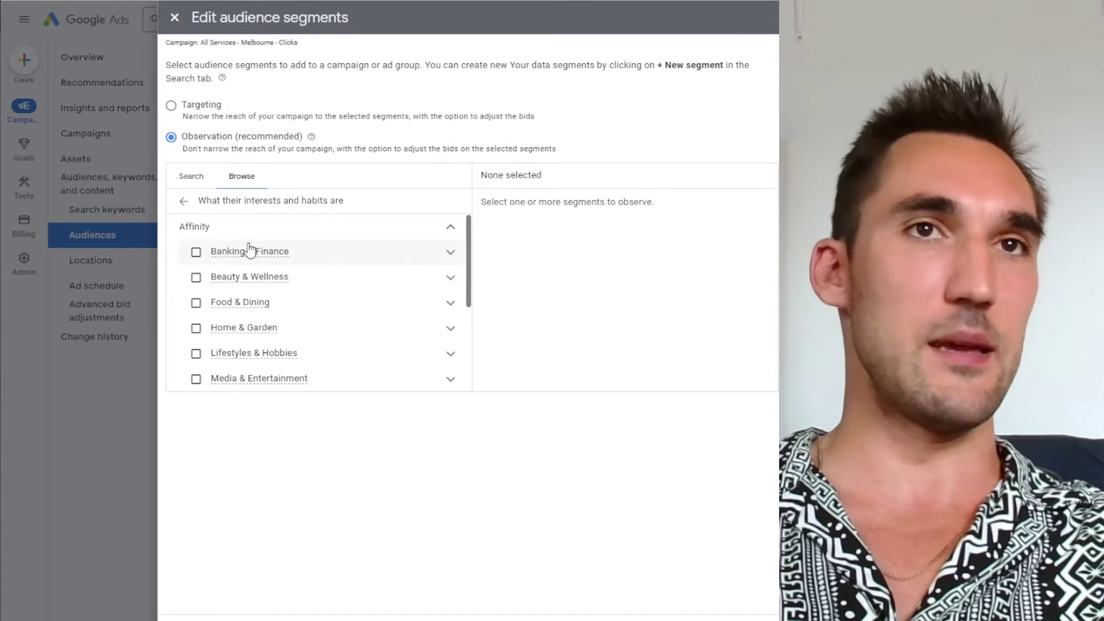
pyautogui.click(452, 253)
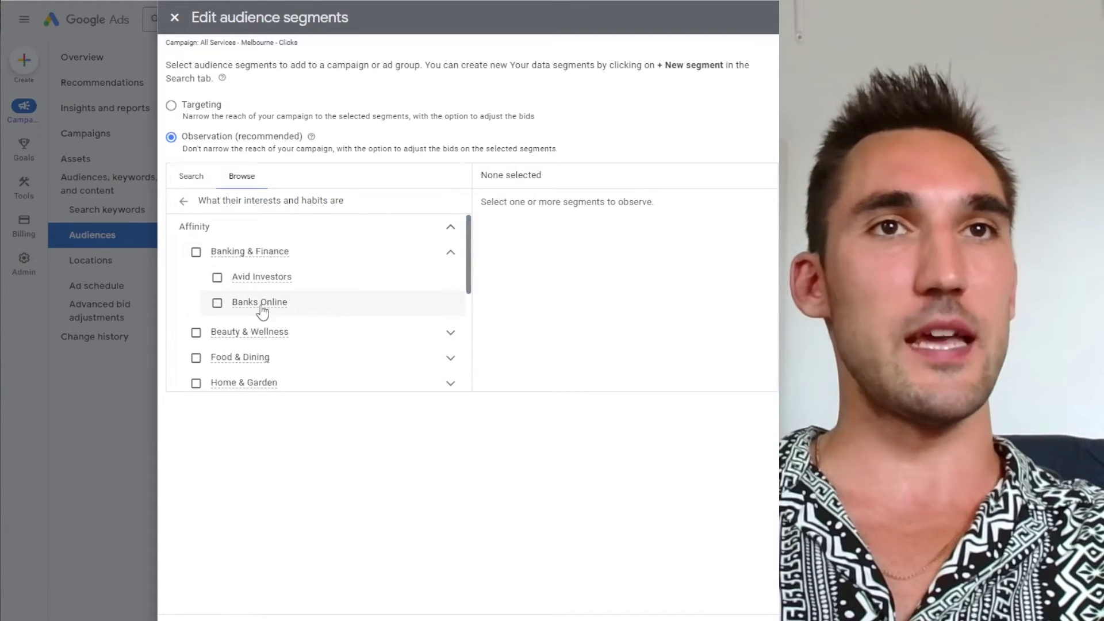
pyautogui.scroll(-2, 248, 307)
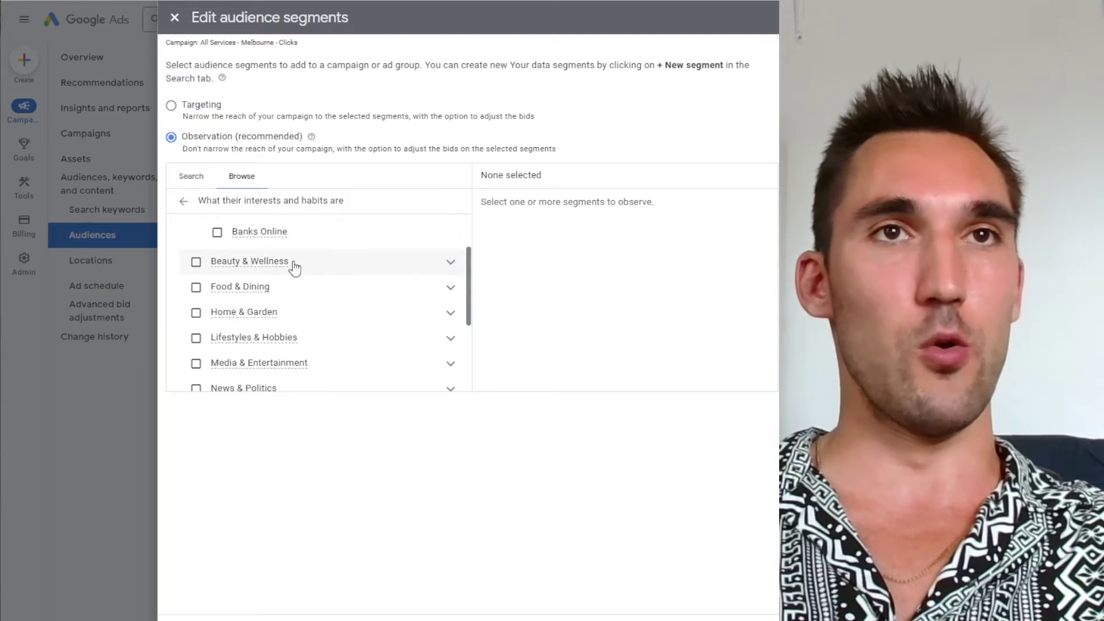
pyautogui.click(444, 266)
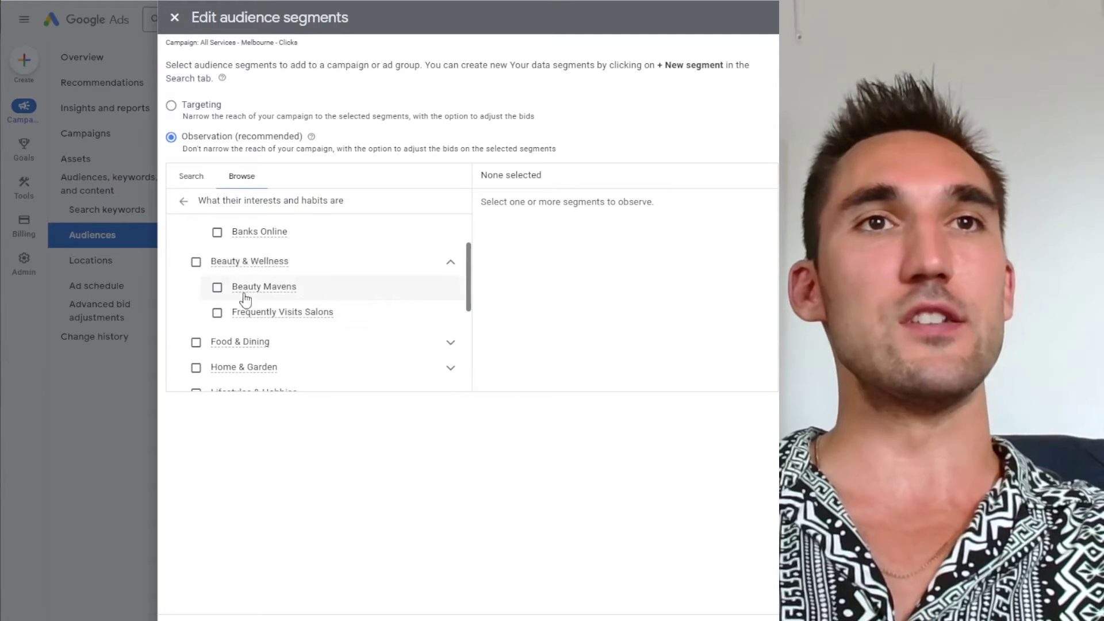
pyautogui.scroll(-2, 218, 292)
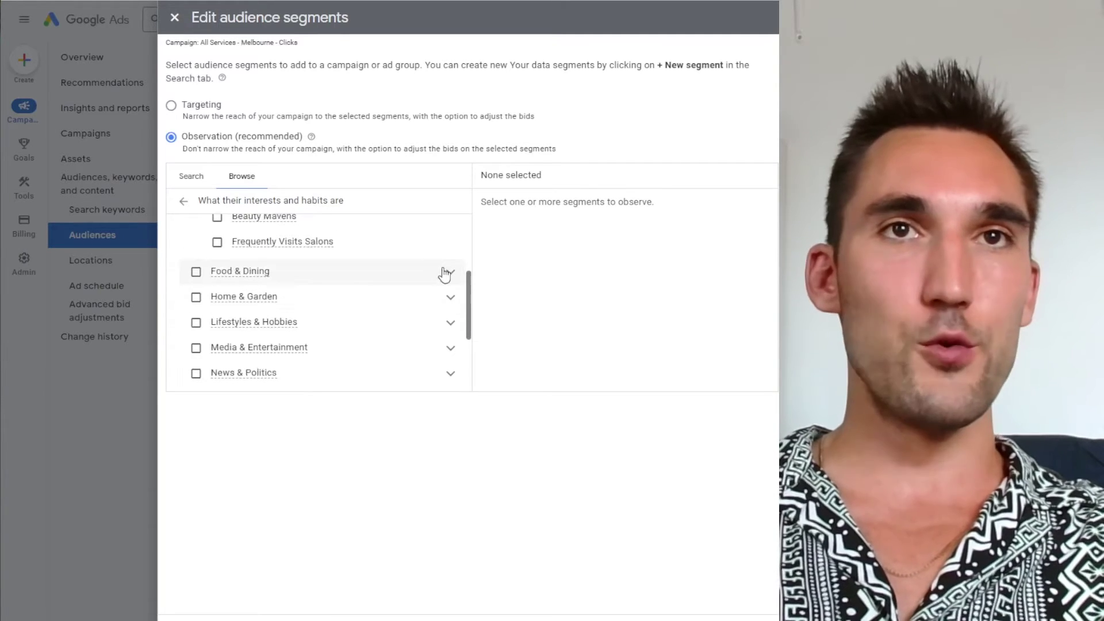
pyautogui.click(449, 272)
pyautogui.scroll(-2, 316, 331)
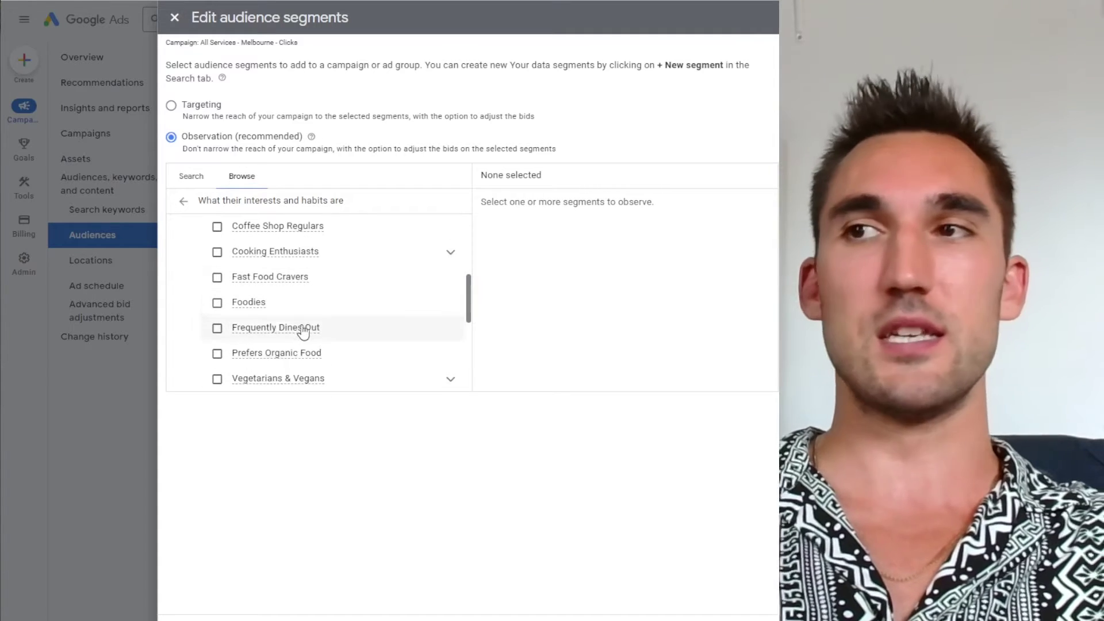
pyautogui.scroll(5, 280, 307)
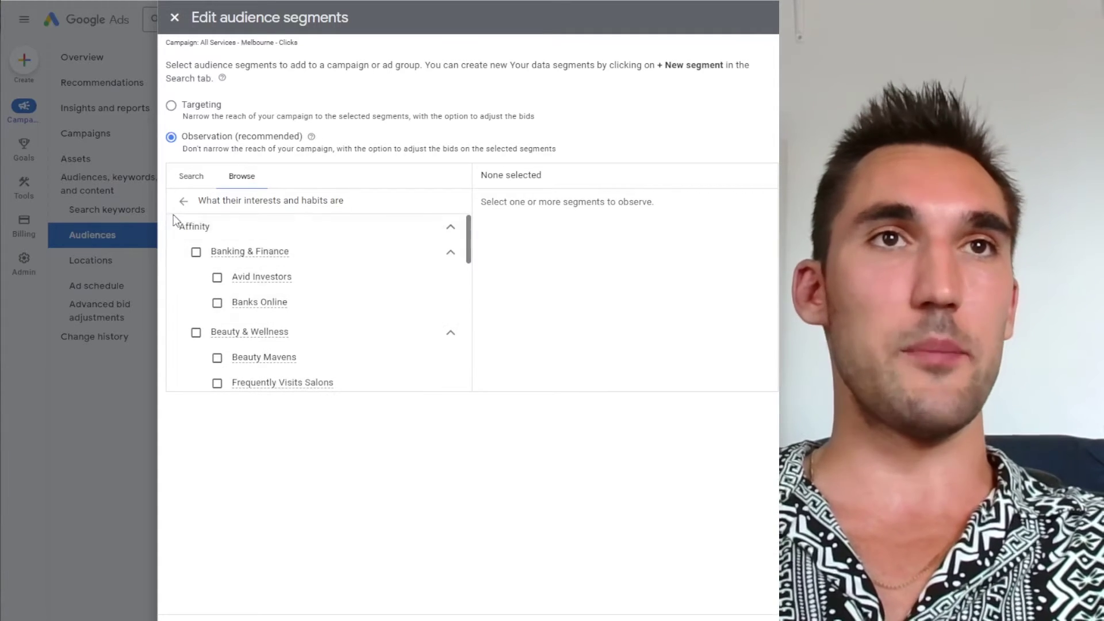
pyautogui.click(183, 201)
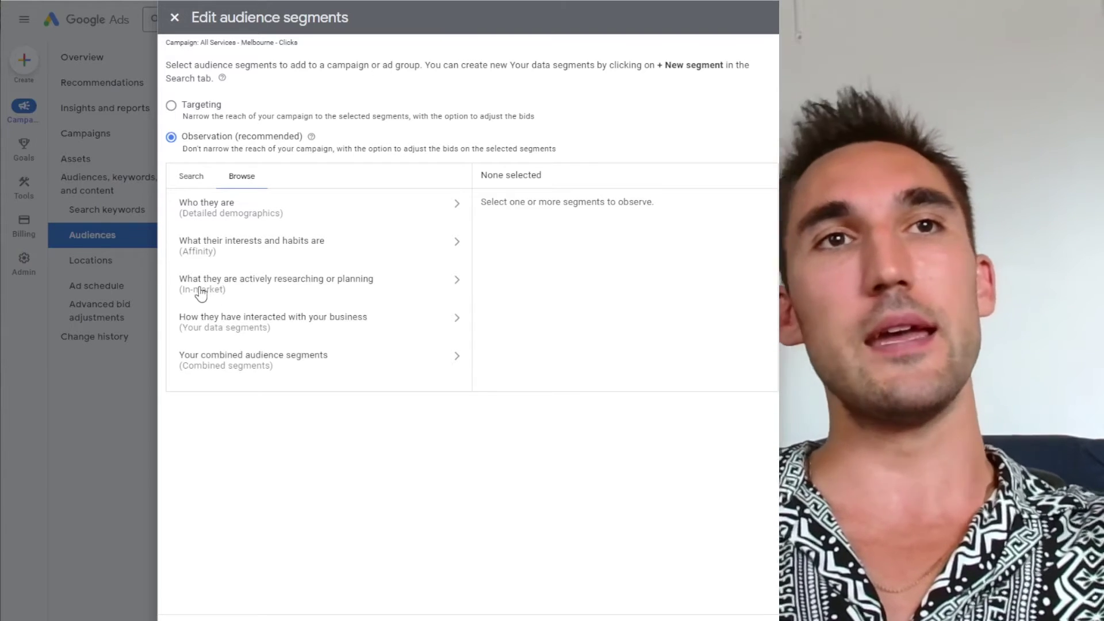
pyautogui.click(201, 294)
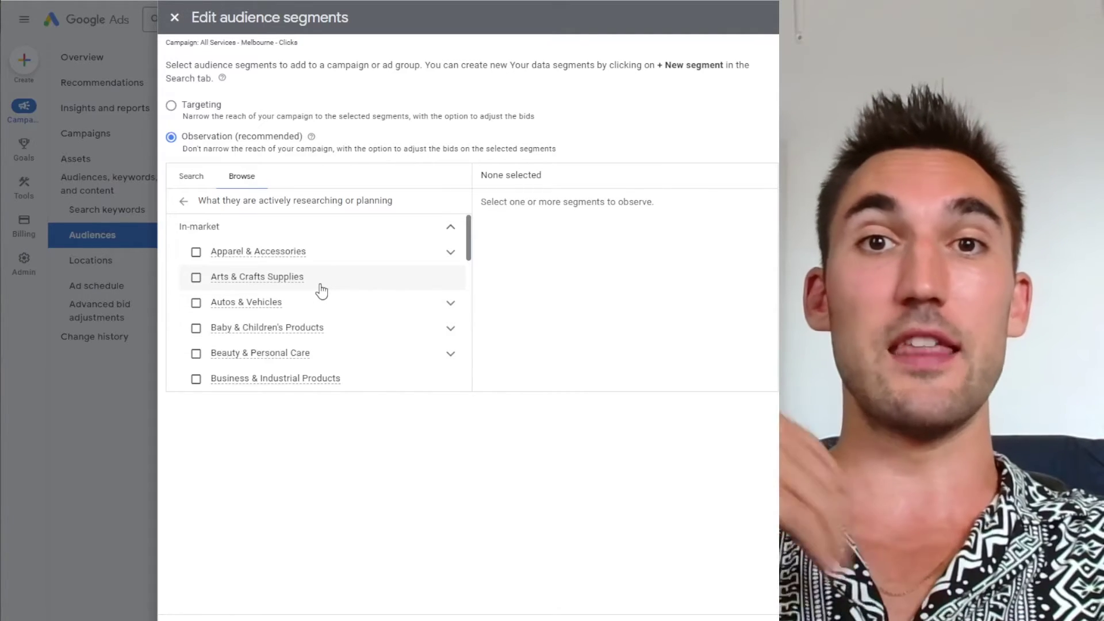
pyautogui.scroll(-3, 311, 304)
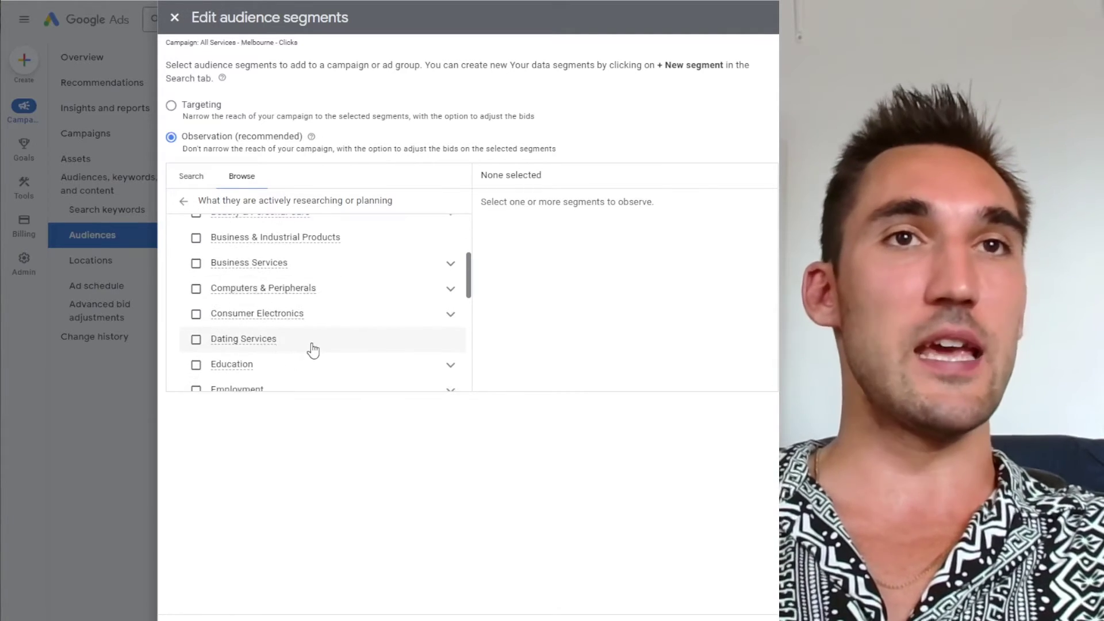
pyautogui.click(451, 315)
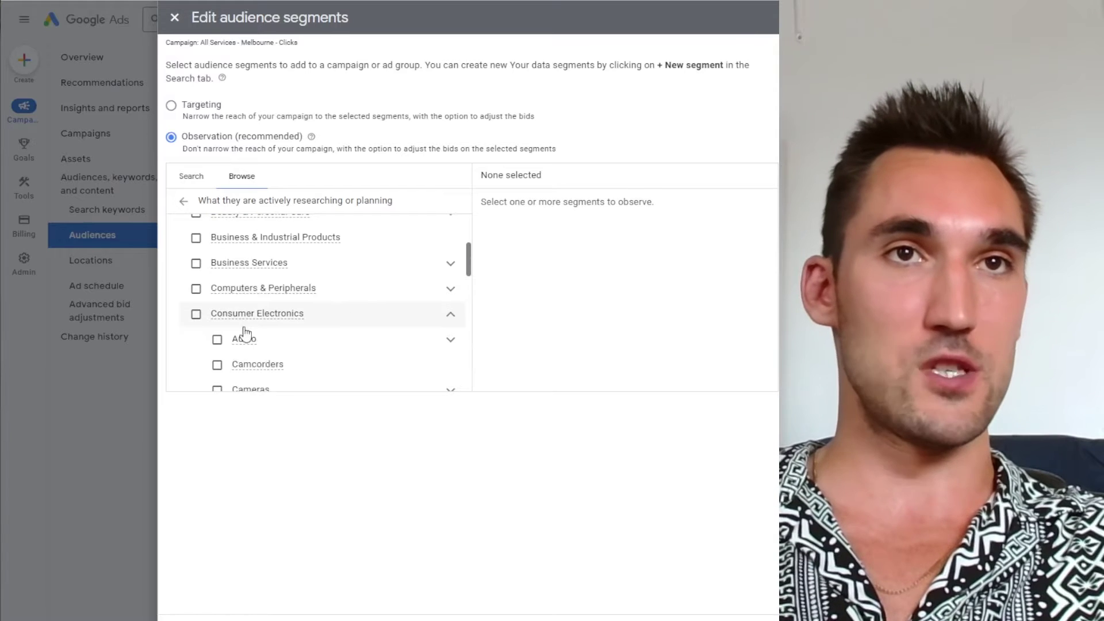
pyautogui.scroll(-2, 311, 319)
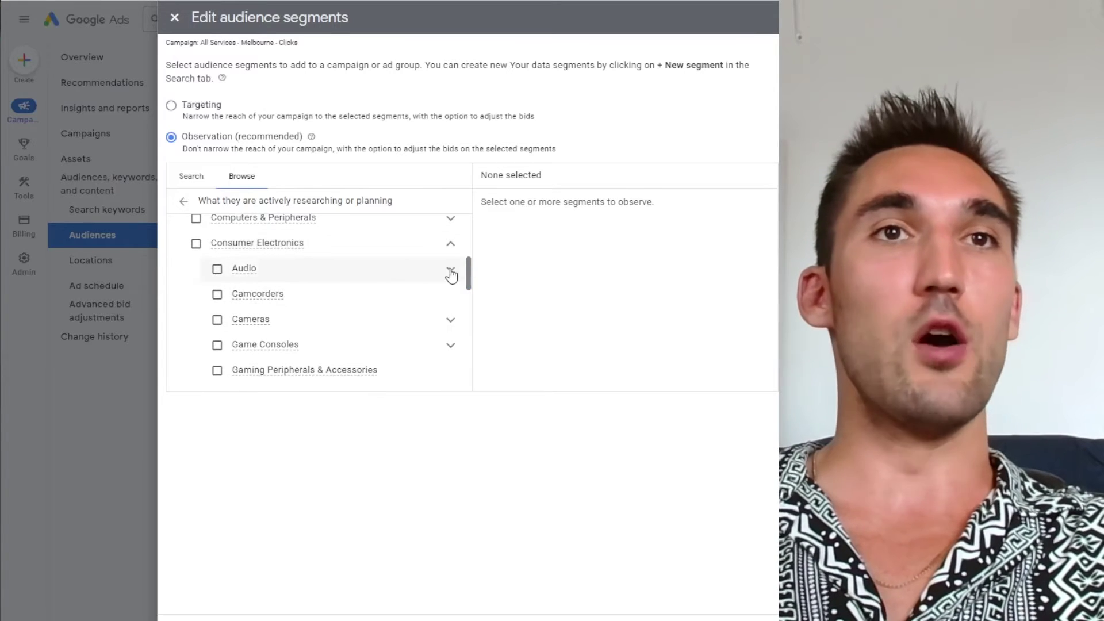
pyautogui.click(451, 274)
pyautogui.scroll(-2, 271, 286)
pyautogui.scroll(2, 264, 305)
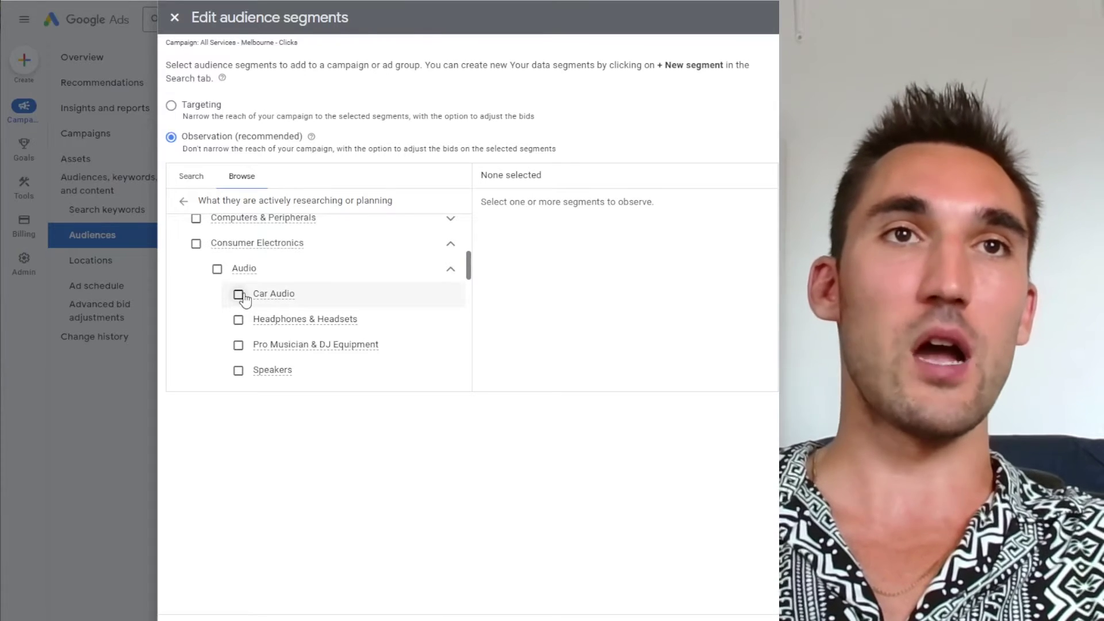
pyautogui.click(239, 296)
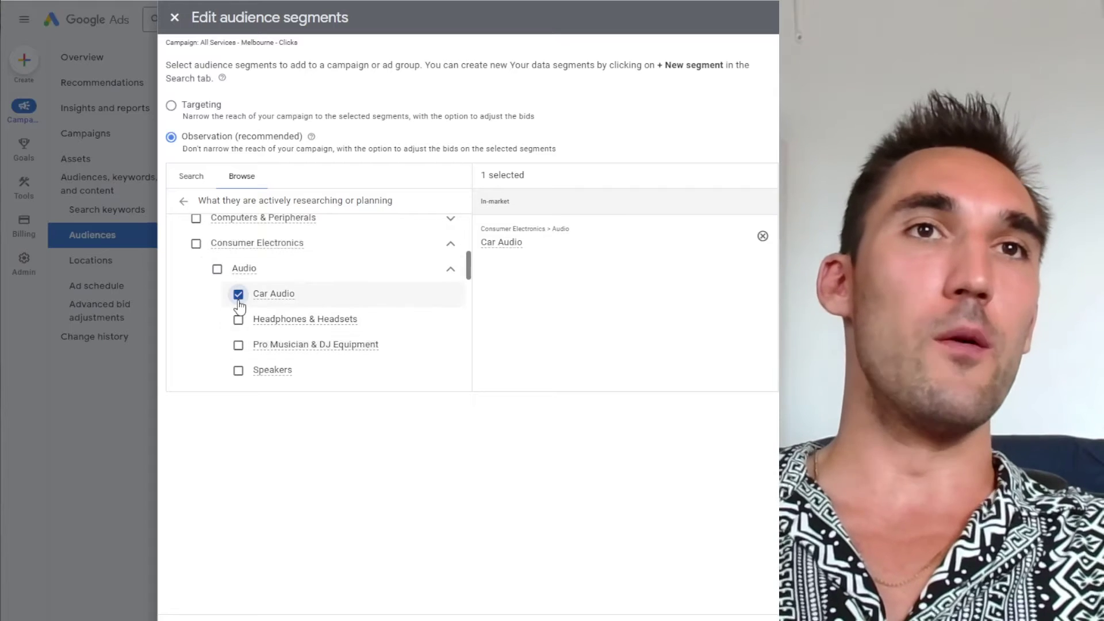
pyautogui.click(238, 294)
pyautogui.scroll(-2, 268, 322)
pyautogui.scroll(-3, 273, 311)
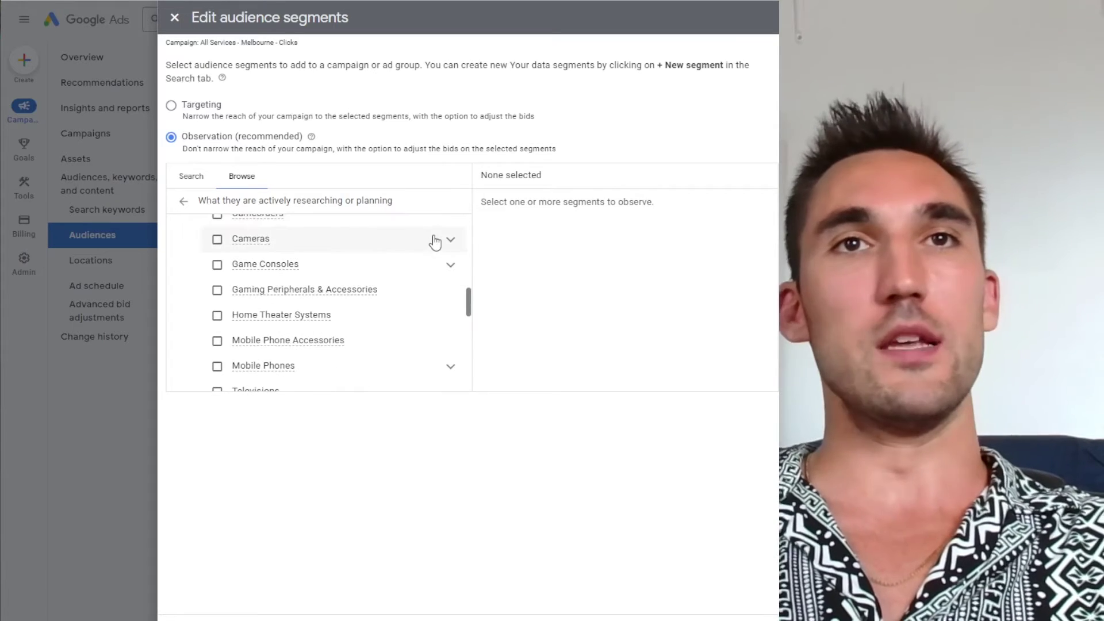
pyautogui.click(451, 240)
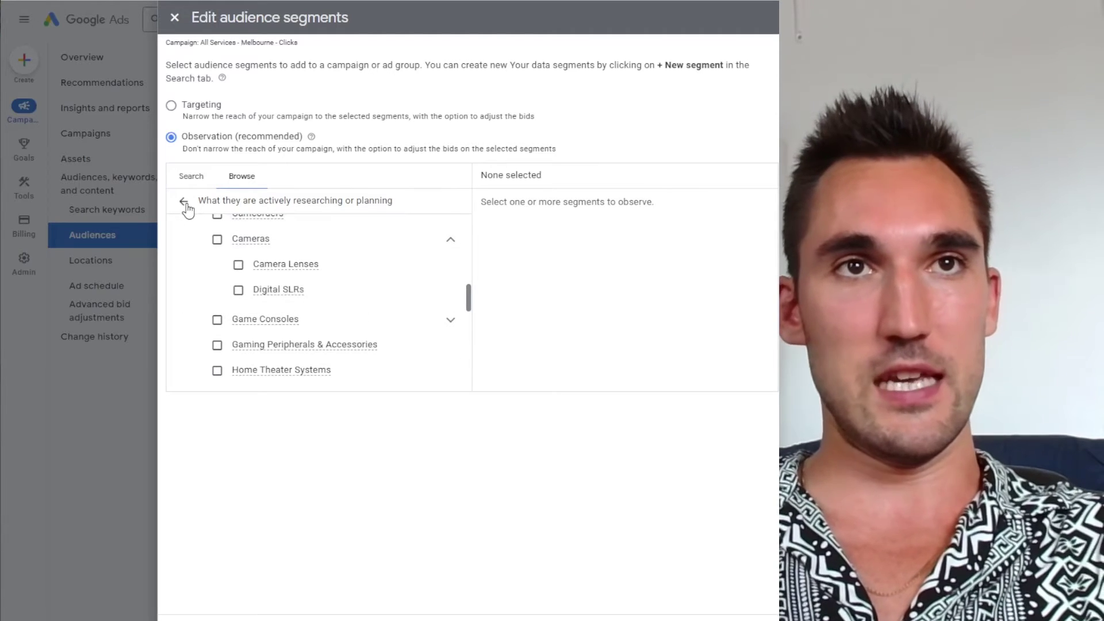
pyautogui.click(184, 201)
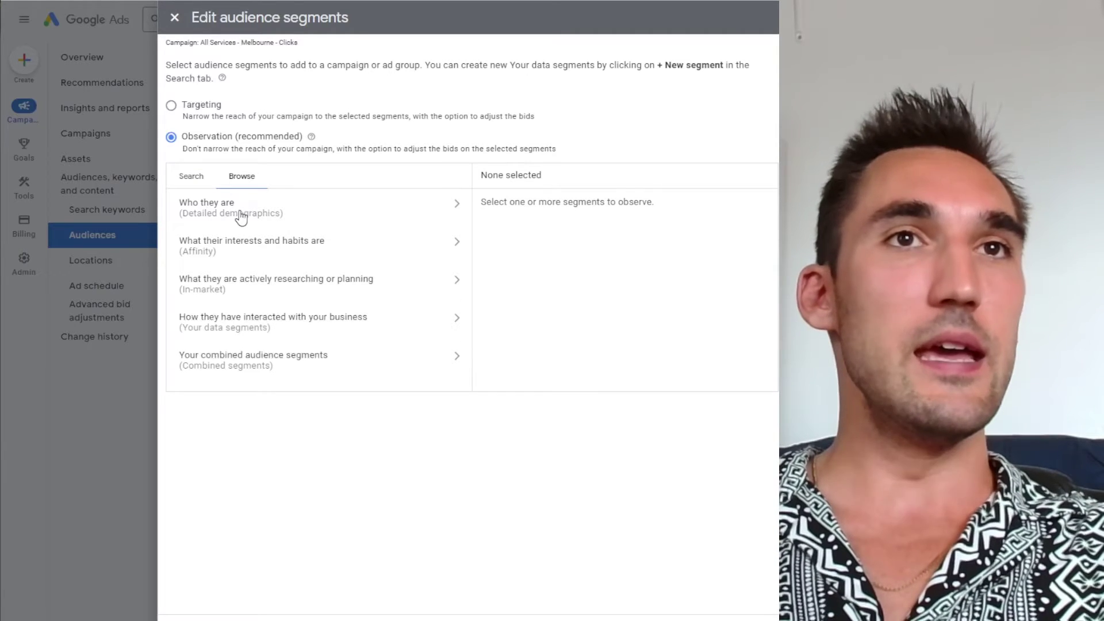
pyautogui.click(233, 218)
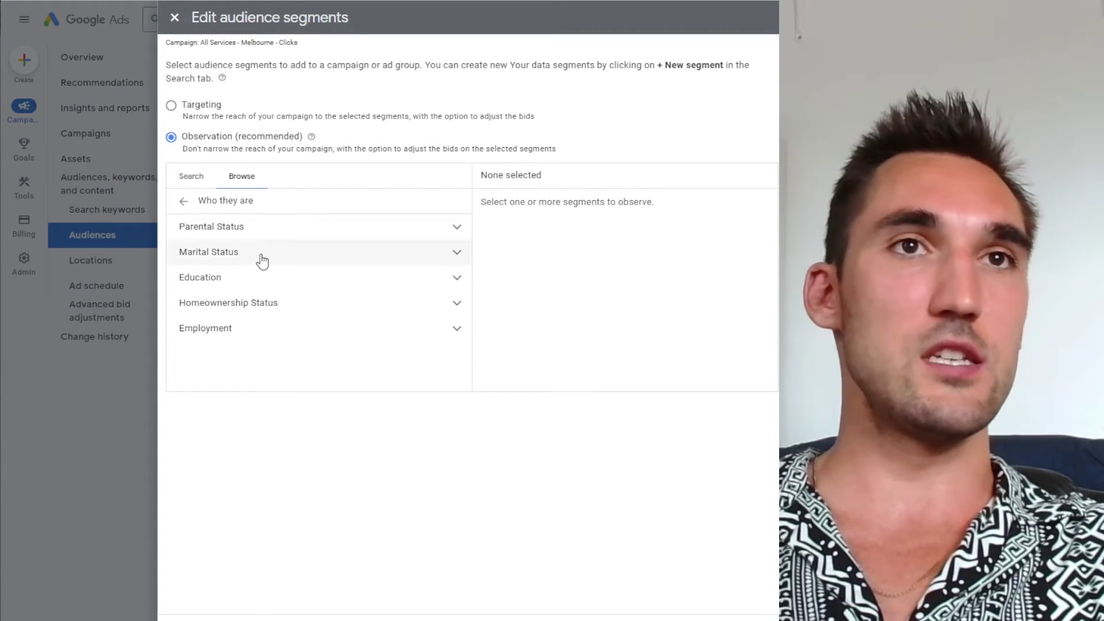
pyautogui.click(258, 255)
pyautogui.press('space')
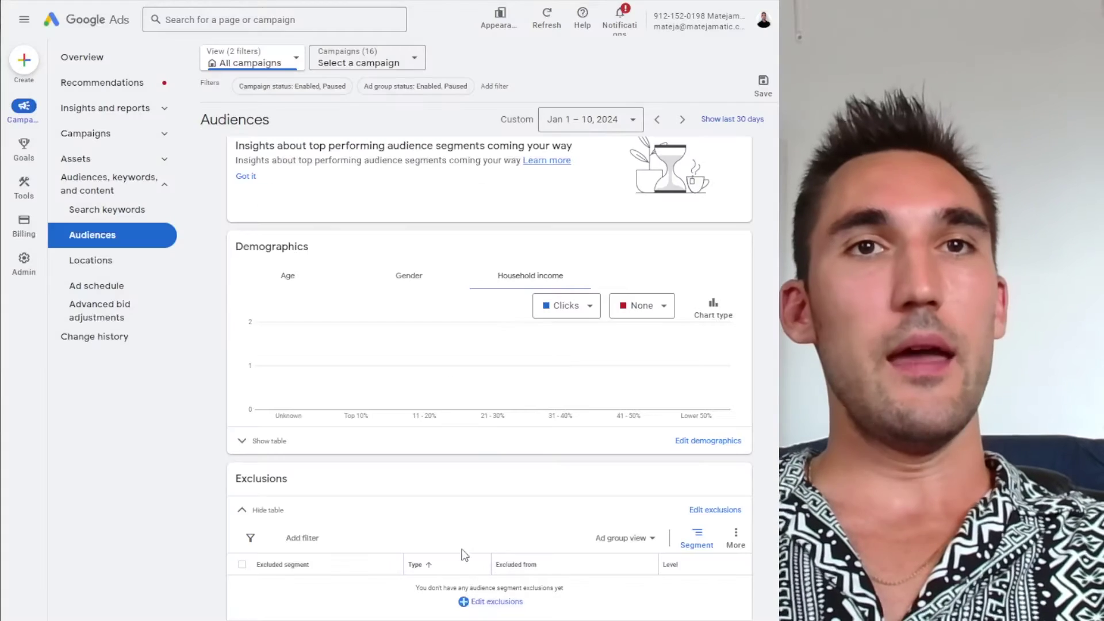
pyautogui.scroll(10, 398, 396)
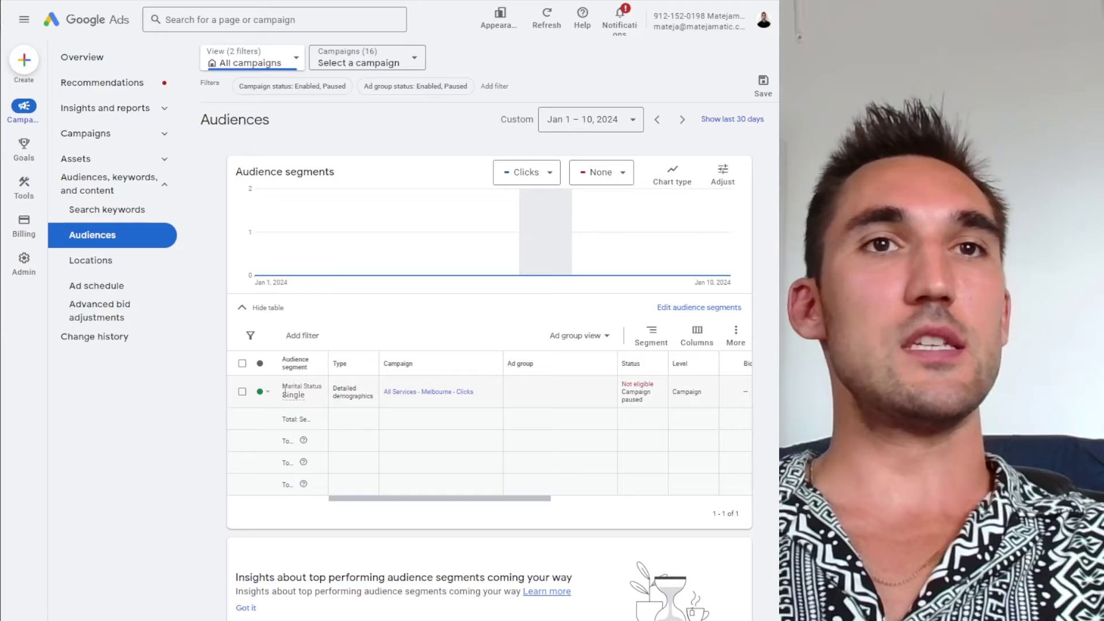
pyautogui.moveTo(287, 396); pyautogui.dragTo(525, 397)
pyautogui.moveTo(355, 402); pyautogui.dragTo(320, 392)
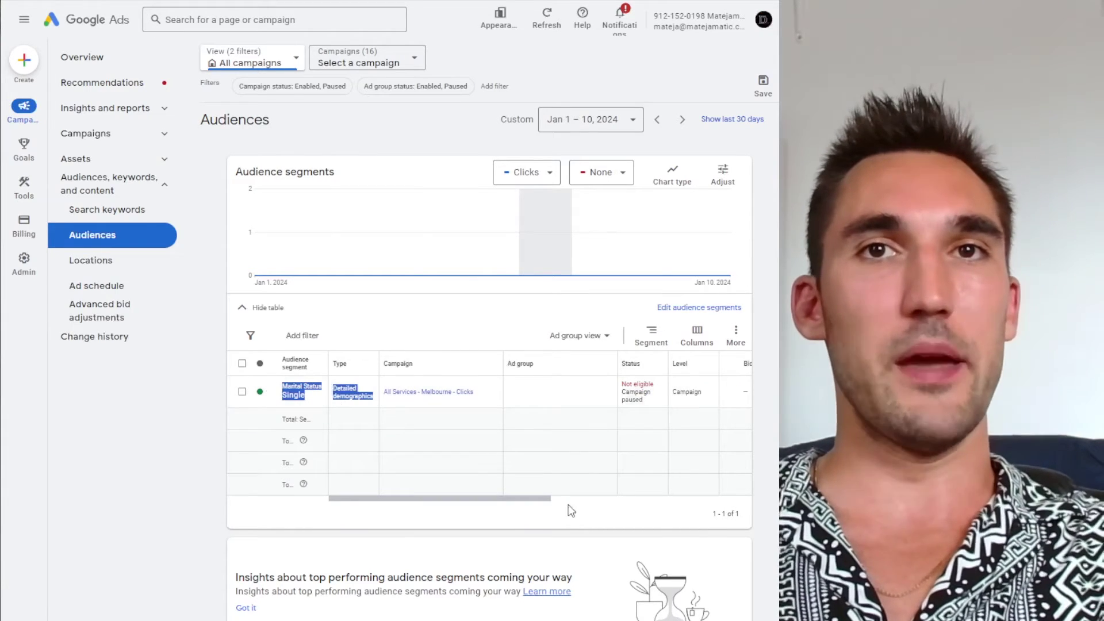
pyautogui.click(568, 505)
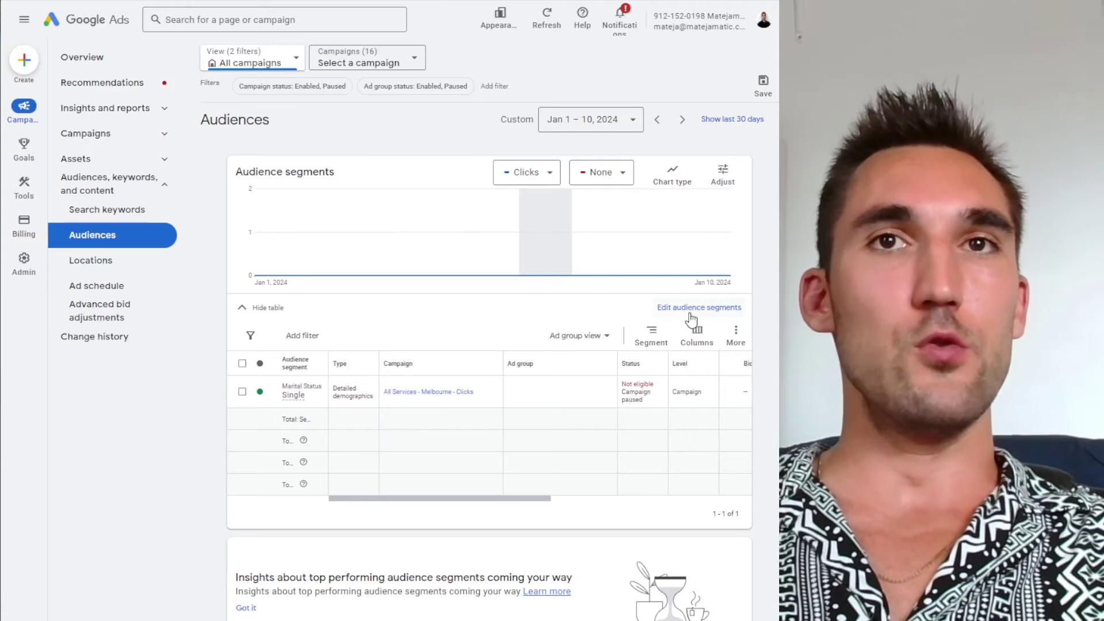
pyautogui.click(694, 309)
pyautogui.click(636, 333)
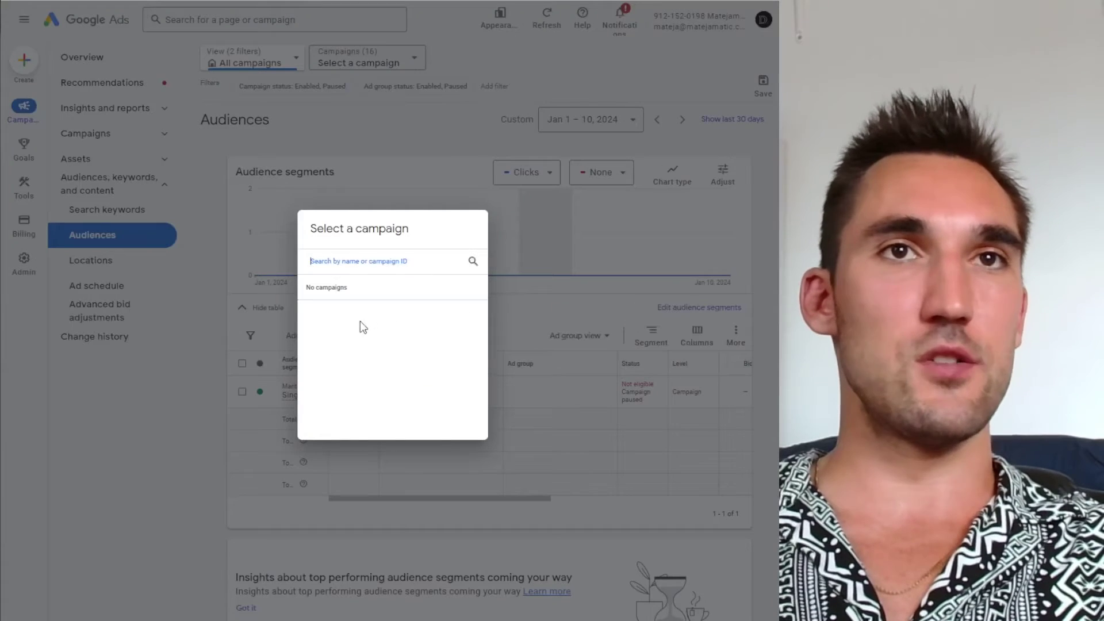
pyautogui.click(419, 314)
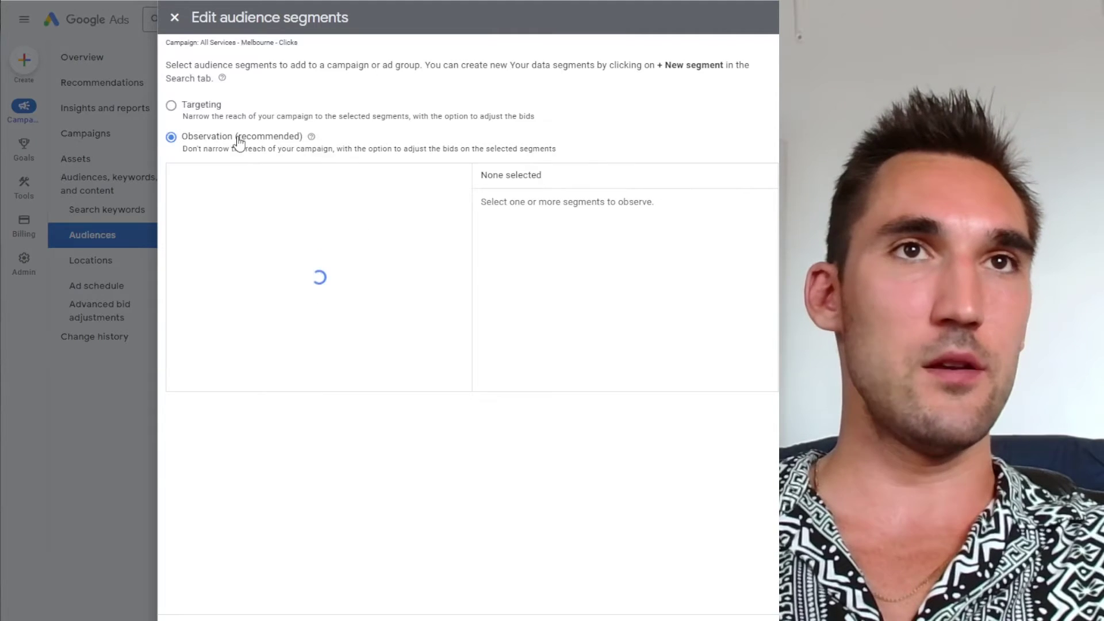
pyautogui.click(184, 106)
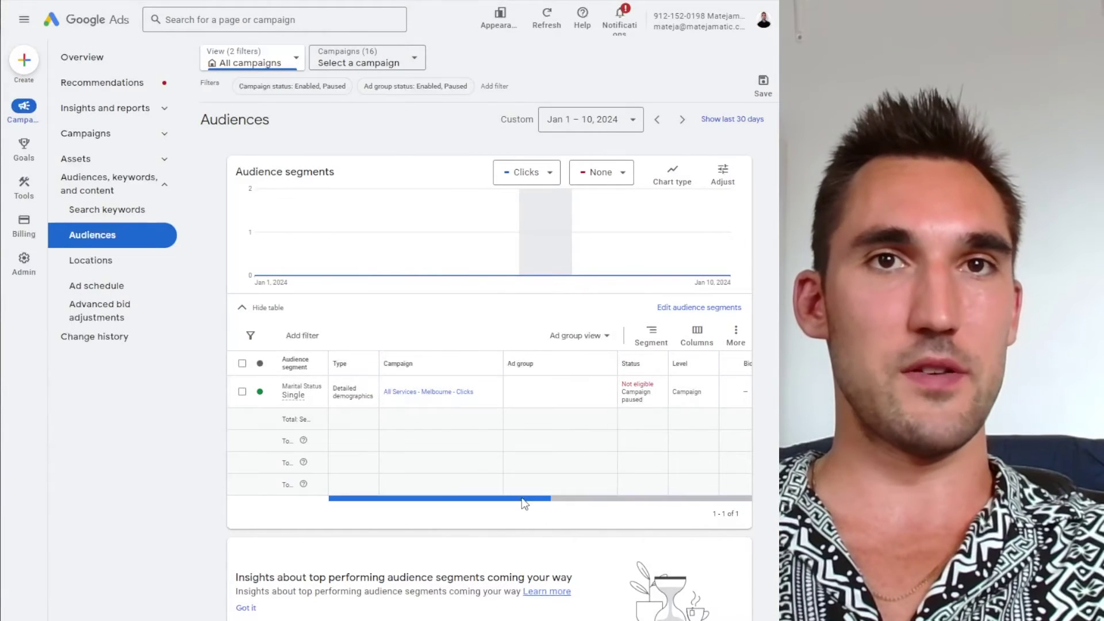
pyautogui.moveTo(521, 498); pyautogui.dragTo(294, 394)
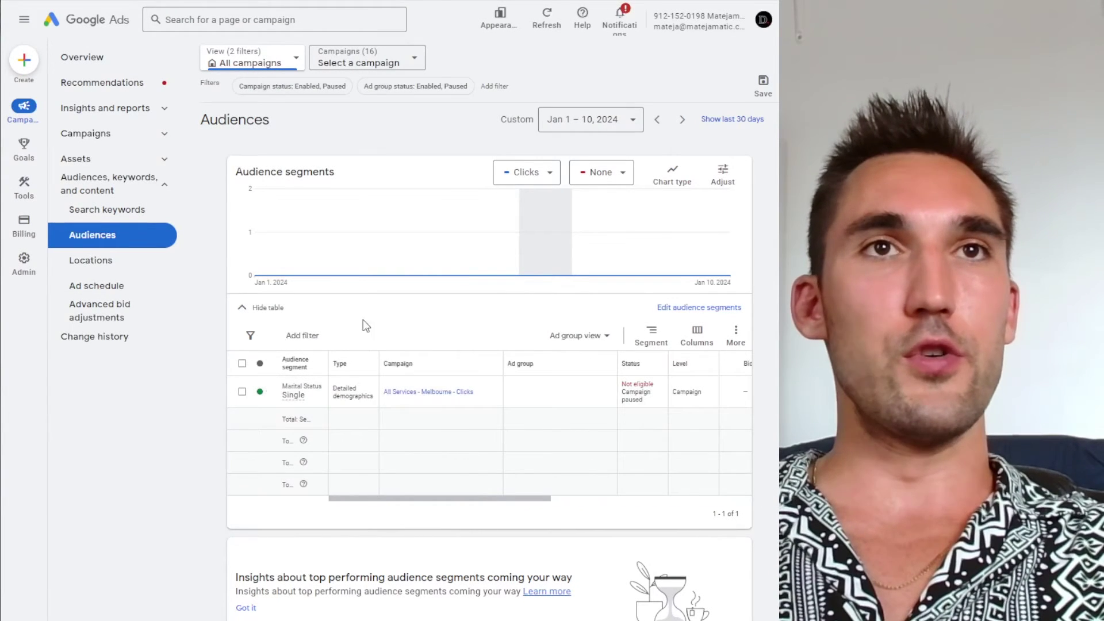
pyautogui.scroll(-5, 457, 379)
# Step: Start editing exclusions for the All Services - Melbourne - Clicks campaign
pyautogui.scroll(-1, 457, 380)
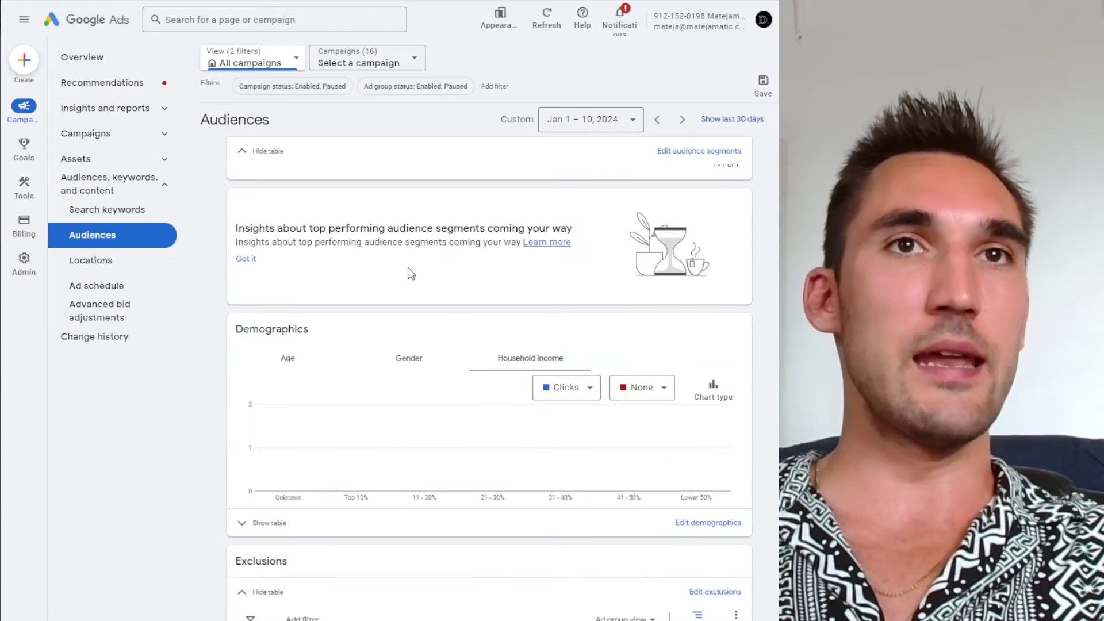
pyautogui.scroll(-1, 379, 284)
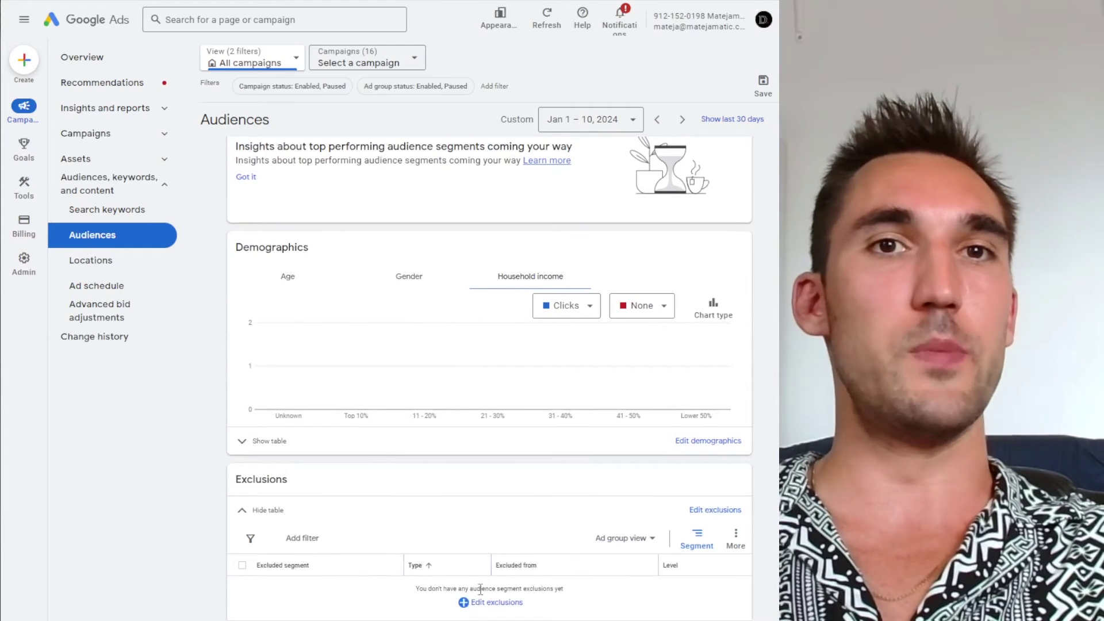
pyautogui.click(475, 602)
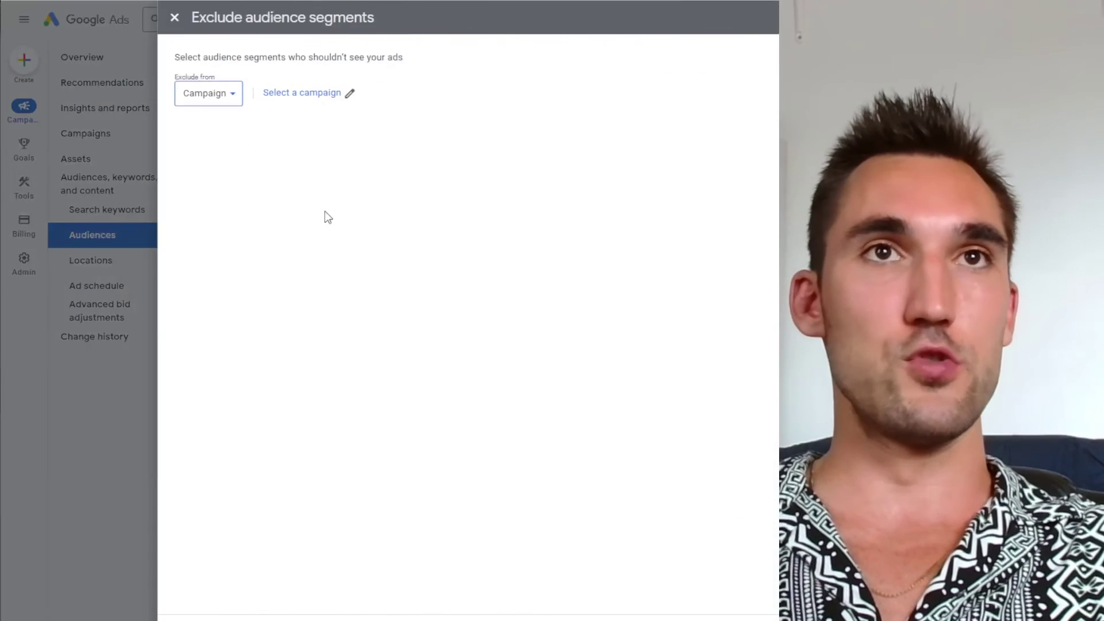
pyautogui.click(285, 95)
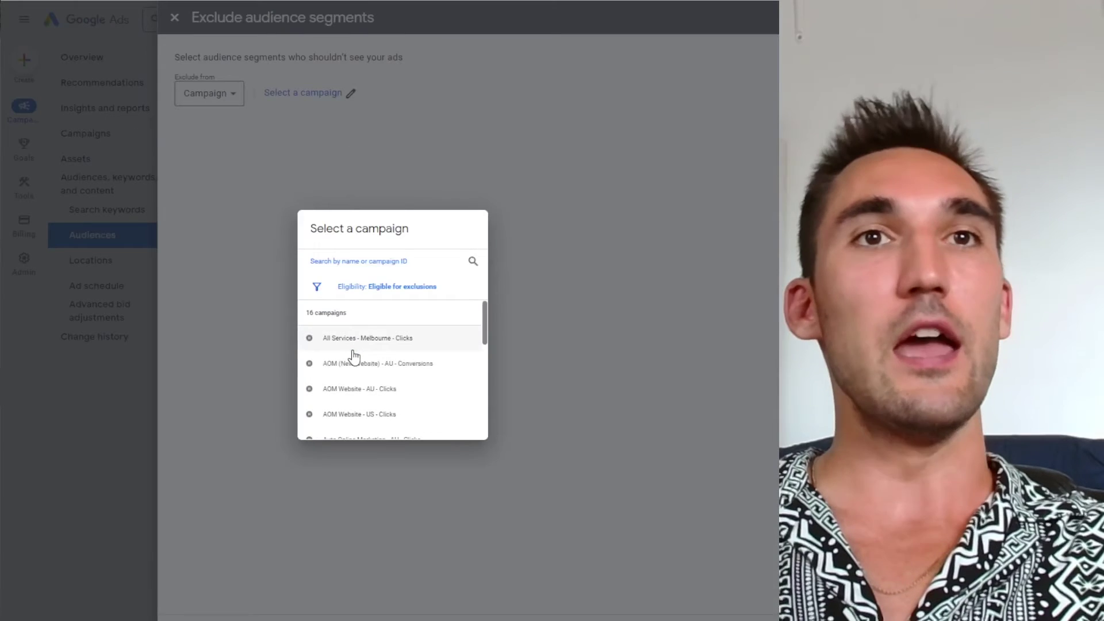
pyautogui.click(348, 340)
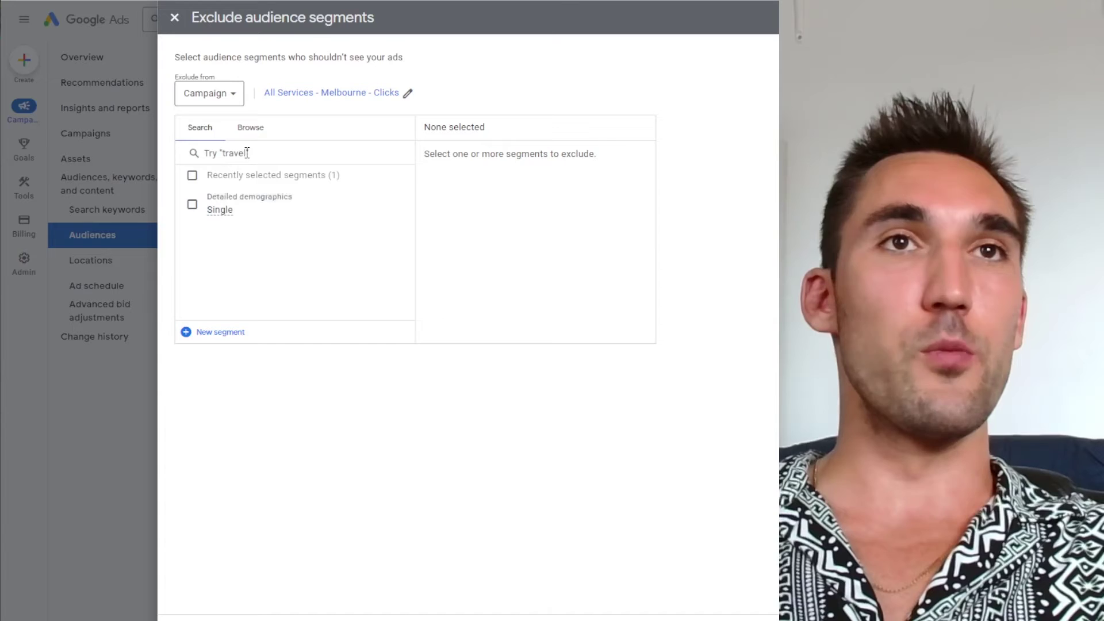
# Step: Exclude Married and In a Relationship under Who they are > Marital Status and save
pyautogui.click(250, 129)
pyautogui.click(249, 168)
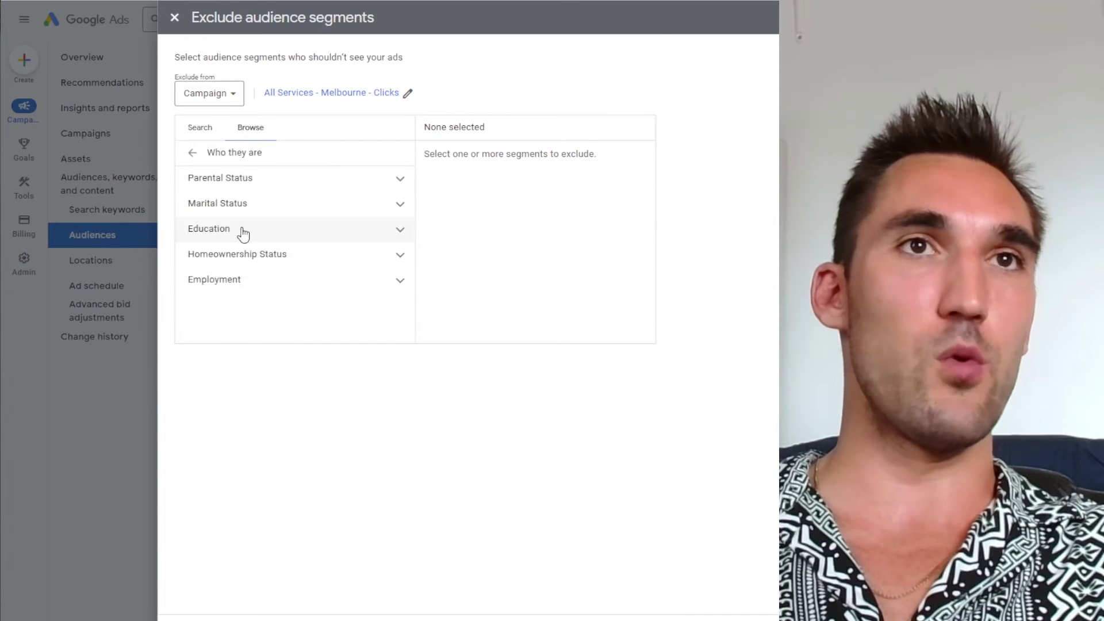
pyautogui.click(259, 206)
pyautogui.click(214, 279)
pyautogui.click(213, 260)
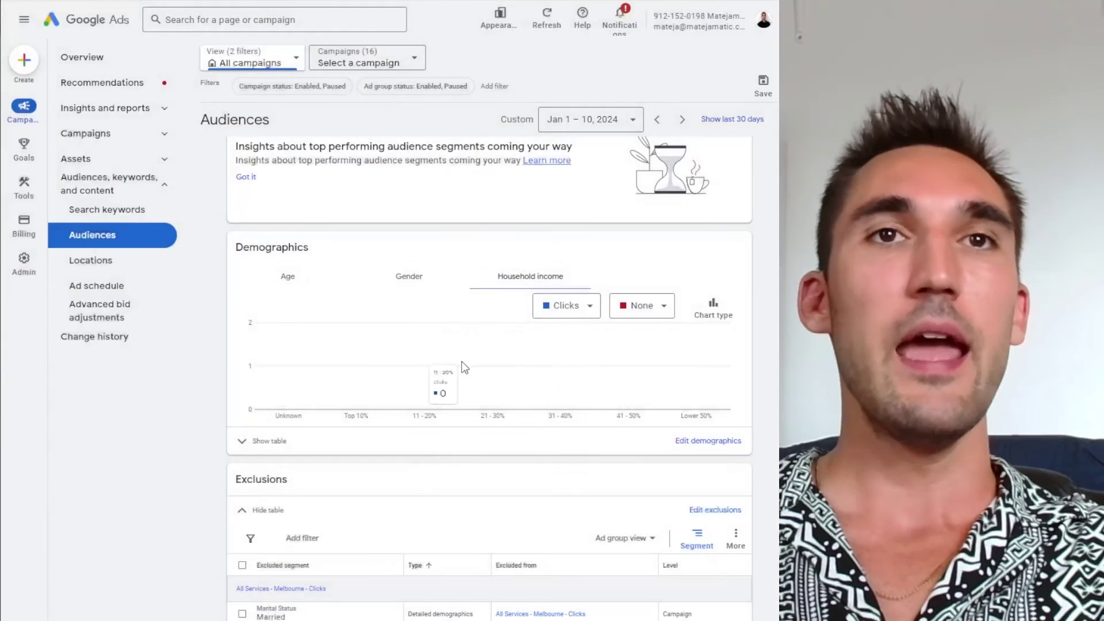
pyautogui.scroll(-2, 461, 368)
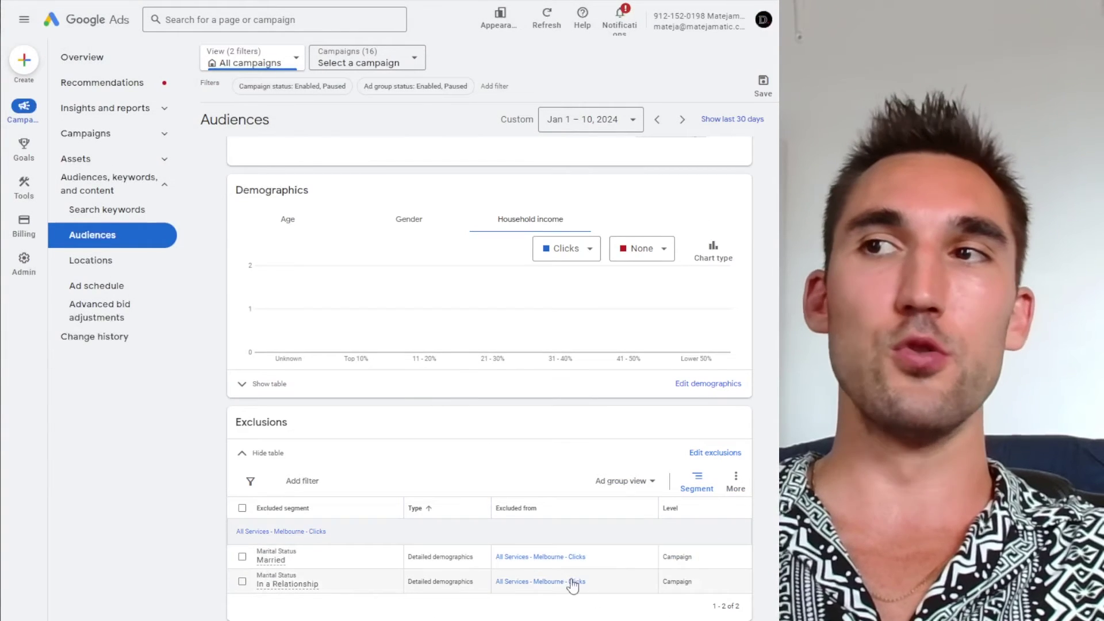
pyautogui.click(716, 453)
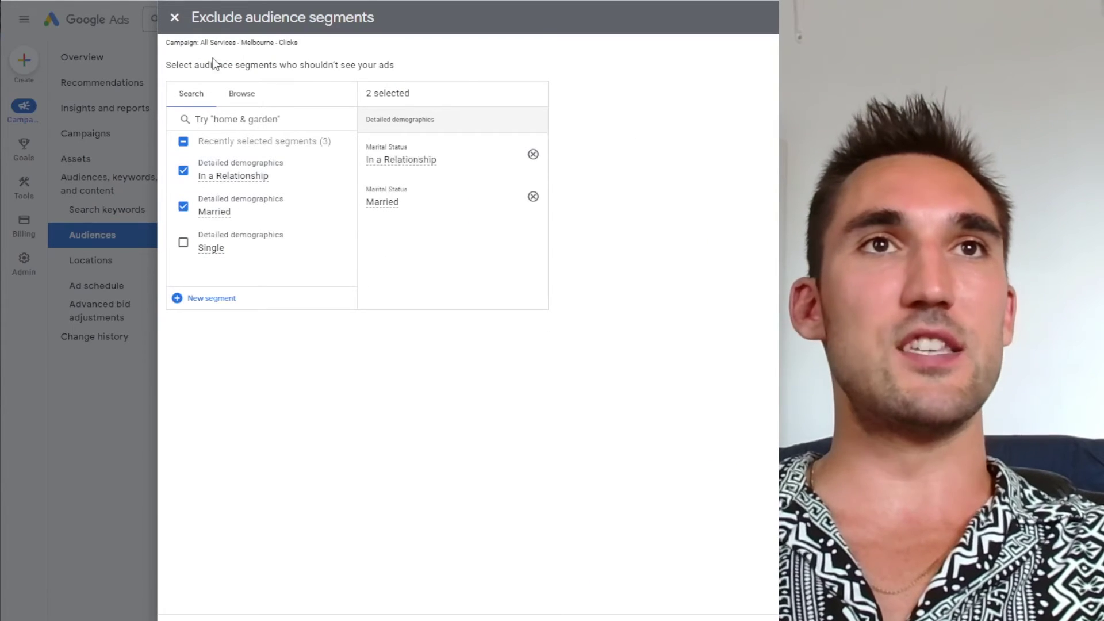
pyautogui.moveTo(216, 64)
pyautogui.mouseDown()
pyautogui.moveTo(417, 65)
pyautogui.moveTo(214, 57)
pyautogui.mouseUp()
pyautogui.click(419, 64)
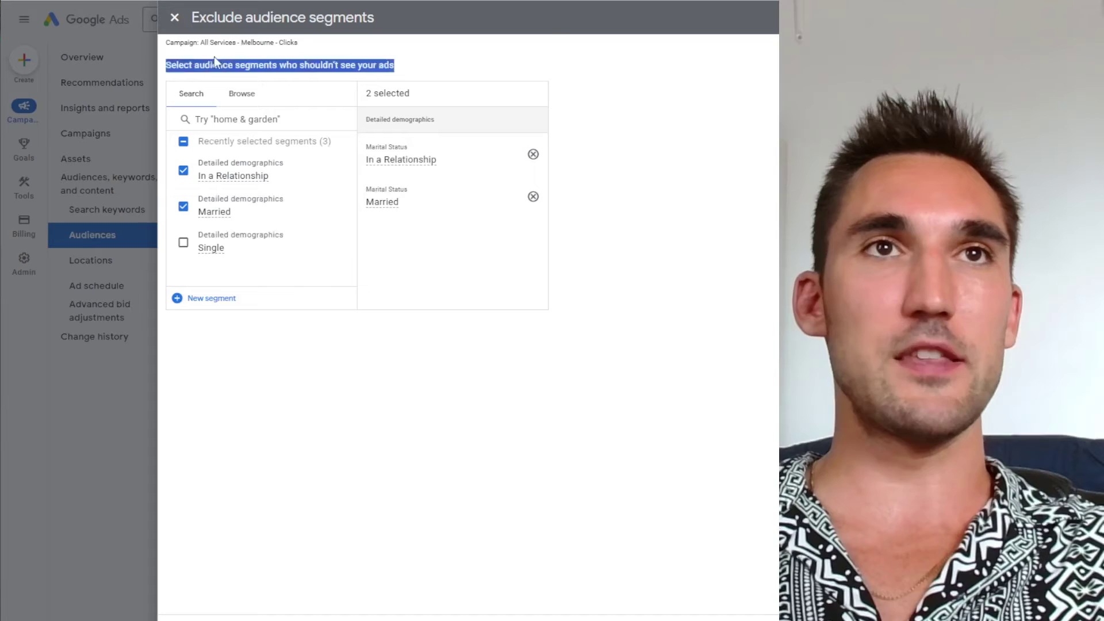
pyautogui.click(246, 54)
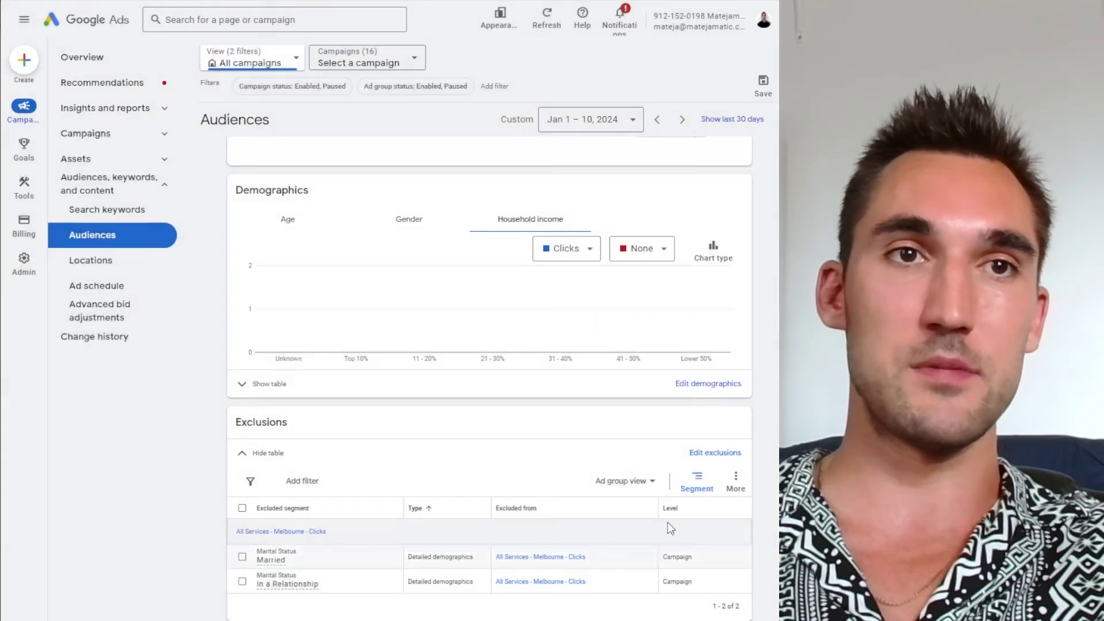
pyautogui.scroll(7, 526, 512)
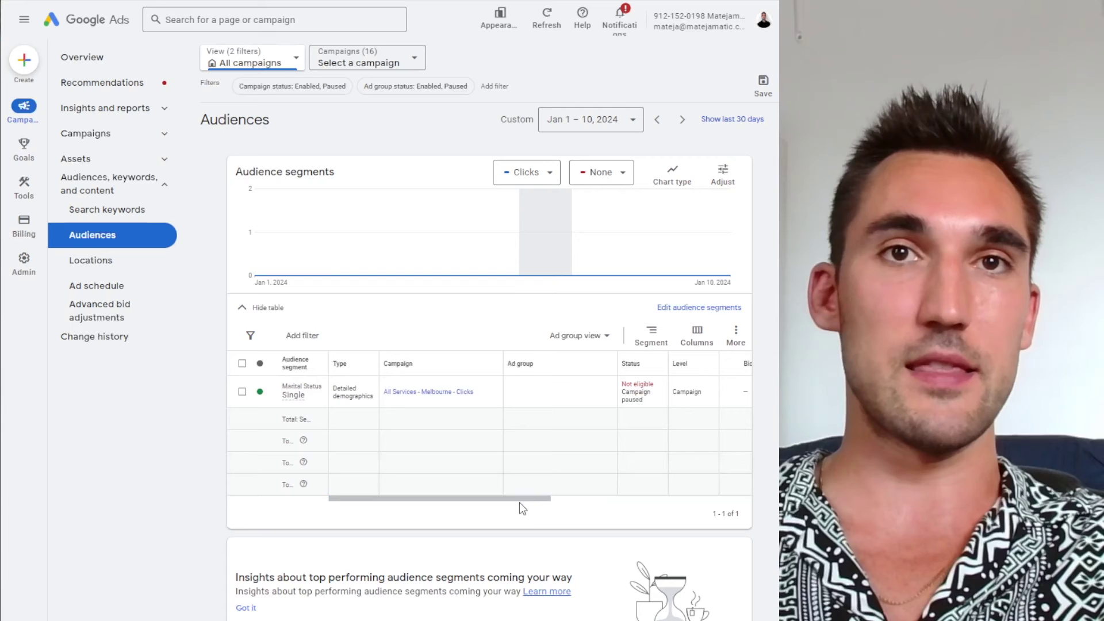
pyautogui.moveTo(549, 502); pyautogui.dragTo(762, 488)
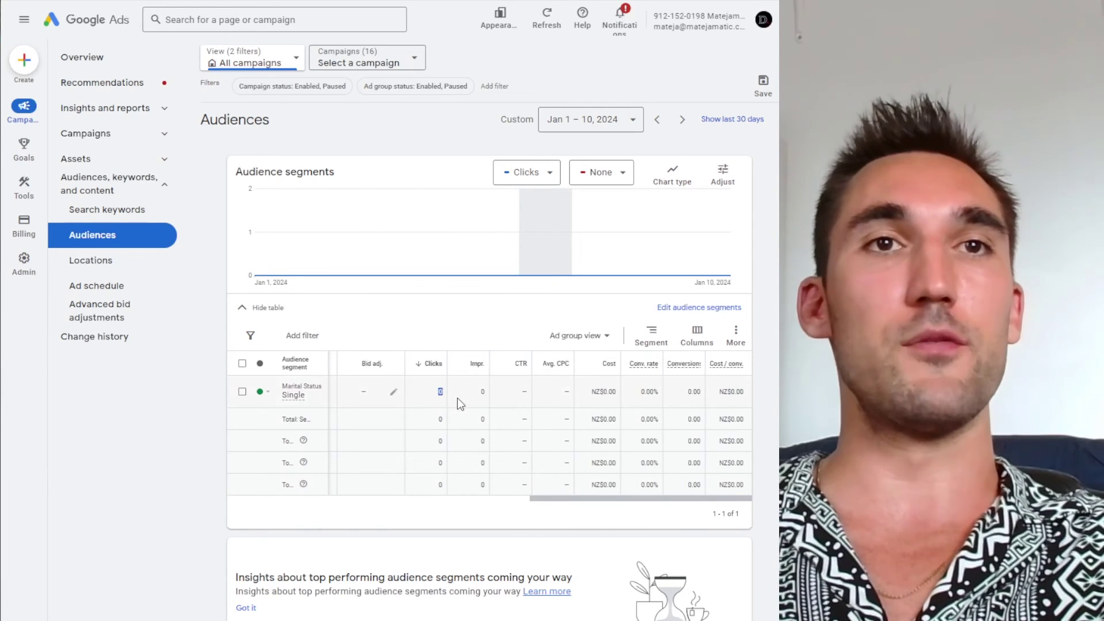
pyautogui.click(471, 395)
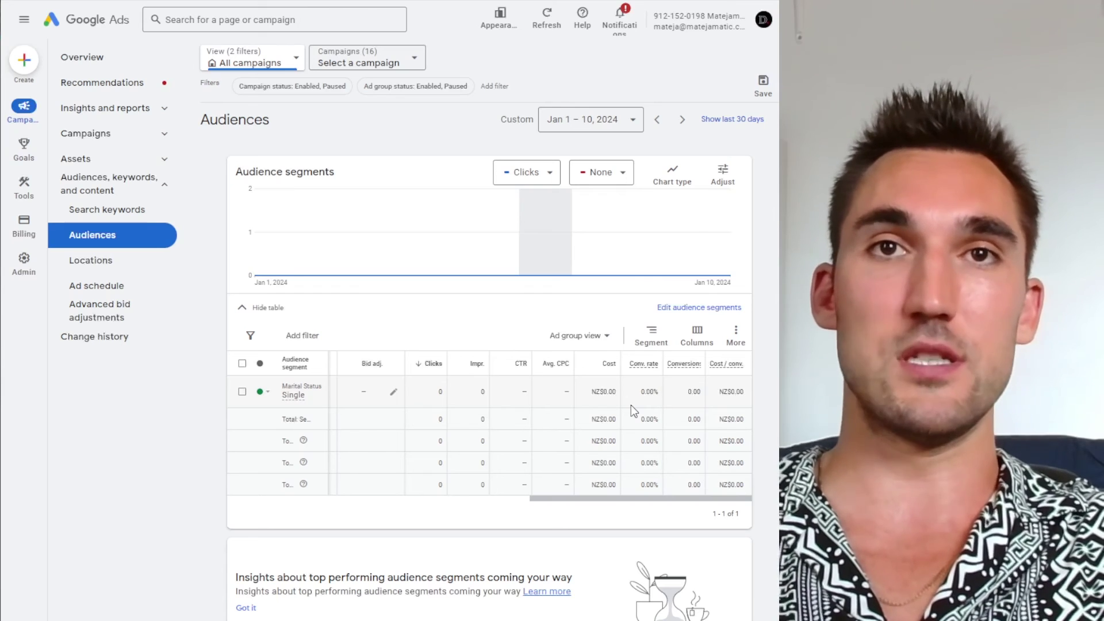
pyautogui.scroll(-8, 631, 405)
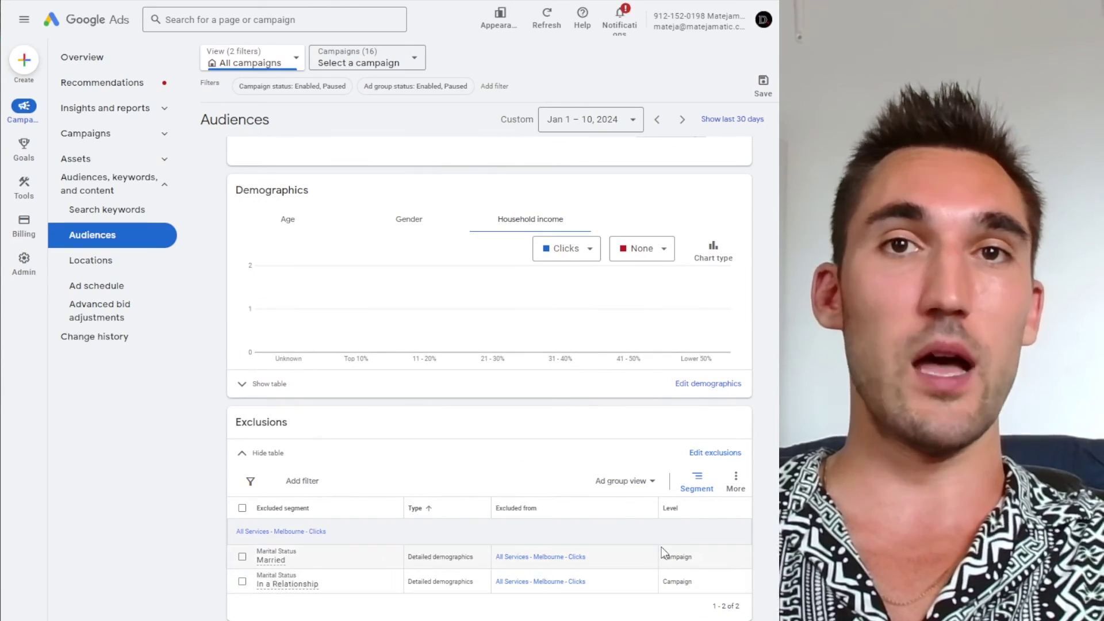
pyautogui.scroll(8, 619, 445)
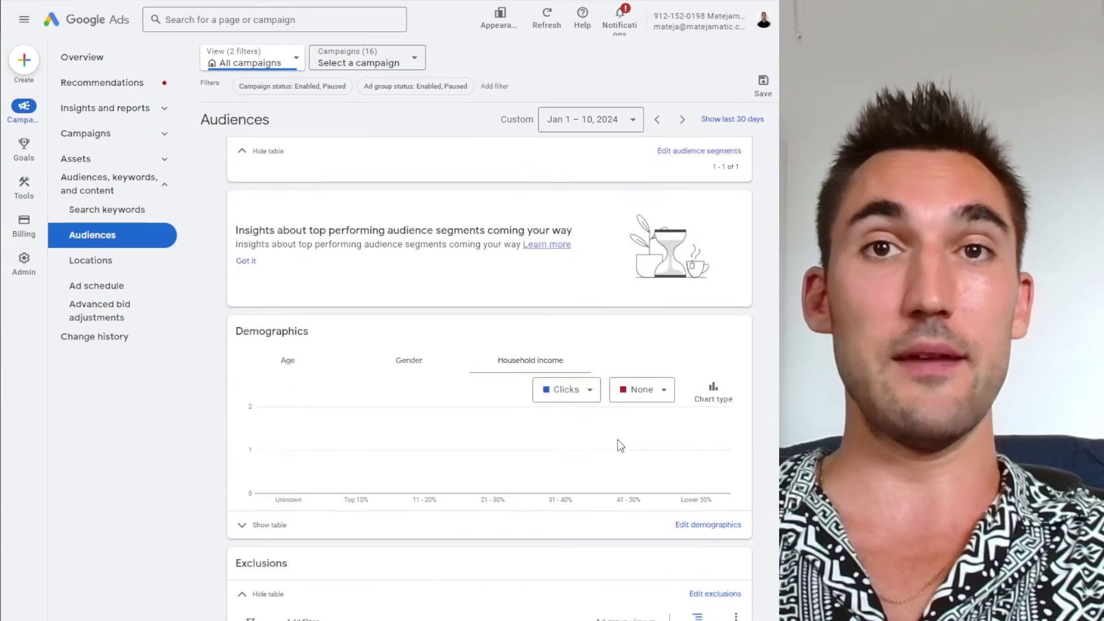